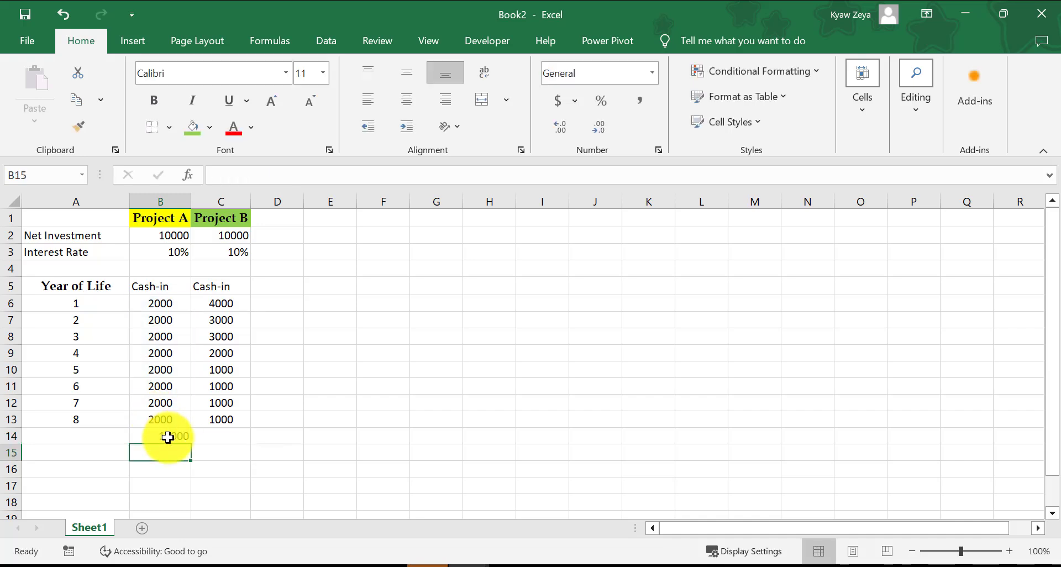
# Copy the Project A cash-in total formula from B14 across to C14 and inspect the copied SUM formula
pyautogui.click(185, 441)
pyautogui.moveTo(190, 443); pyautogui.dragTo(225, 446)
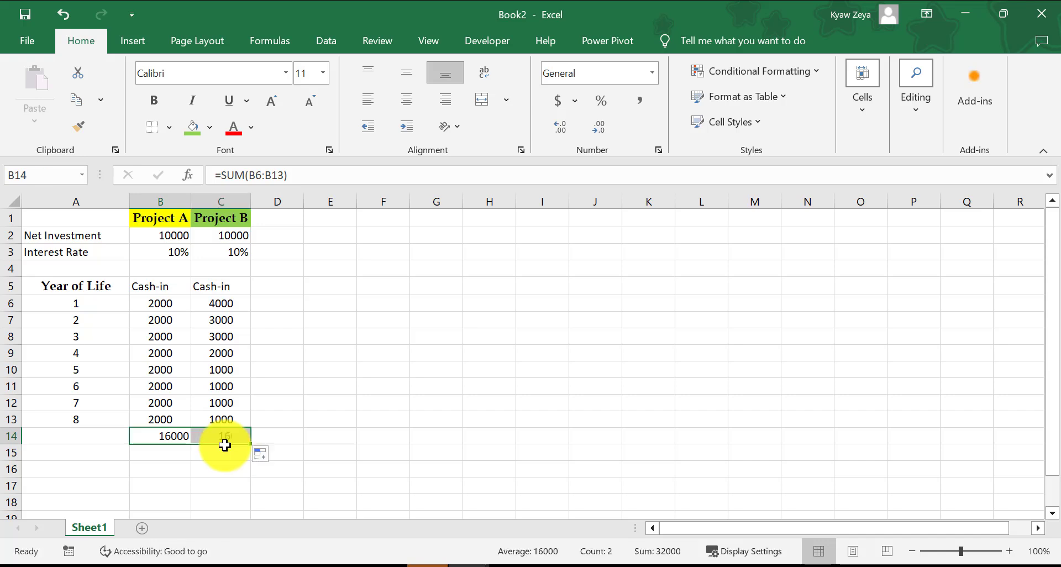
pyautogui.click(406, 406)
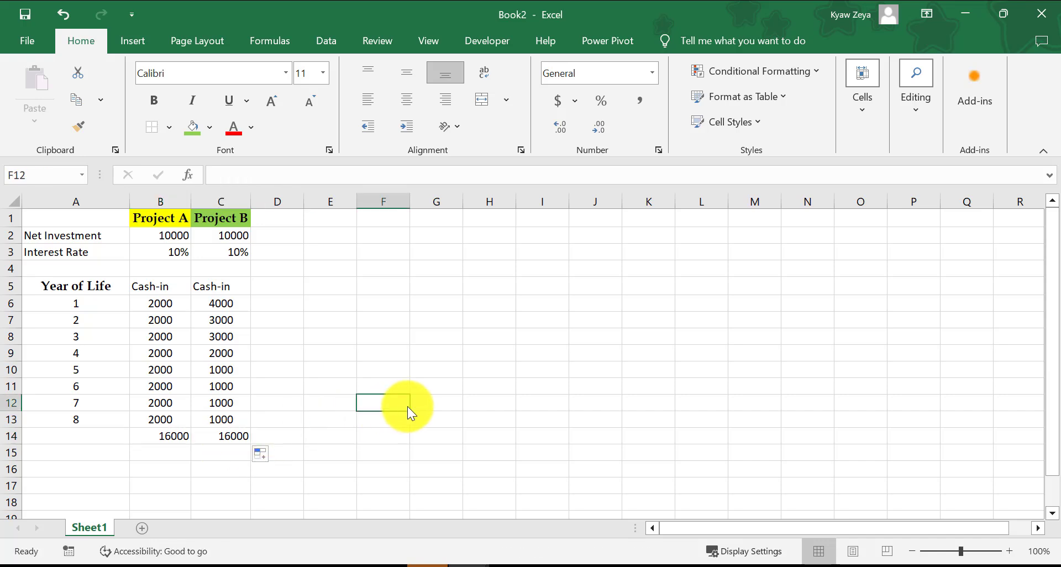
pyautogui.click(229, 439)
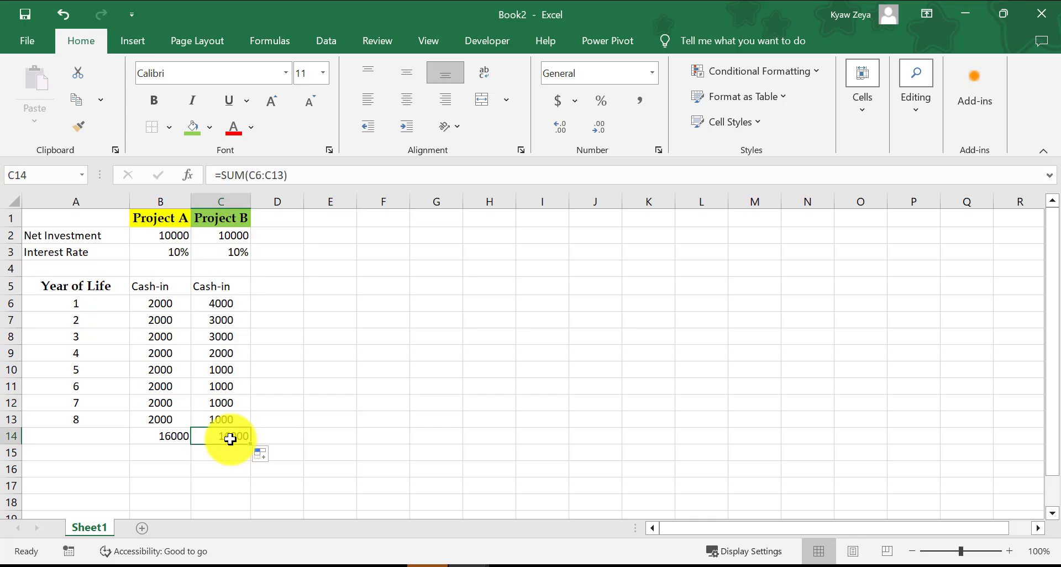
pyautogui.doubleClick(229, 438)
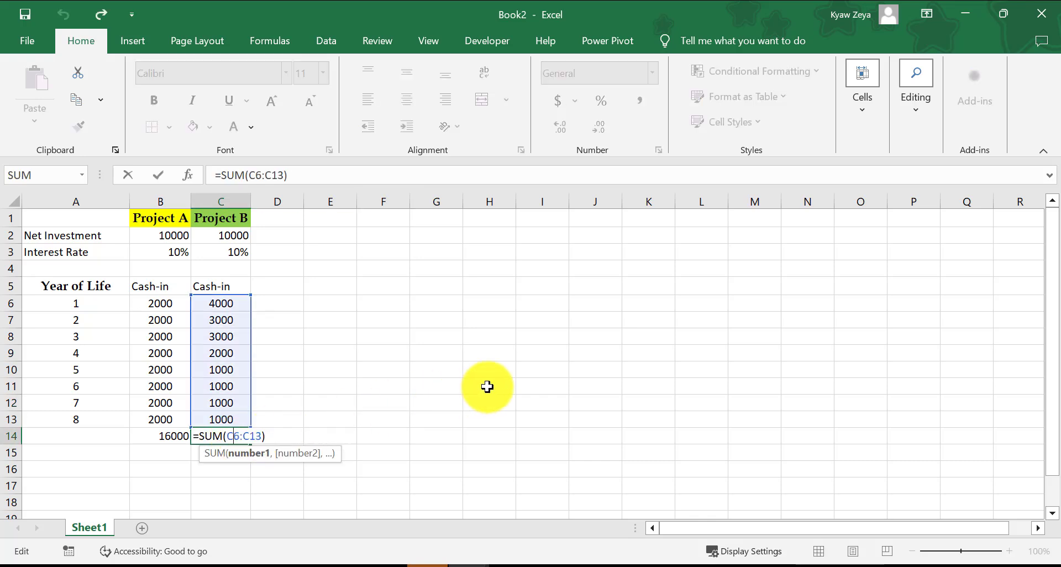
pyautogui.press('Escape')
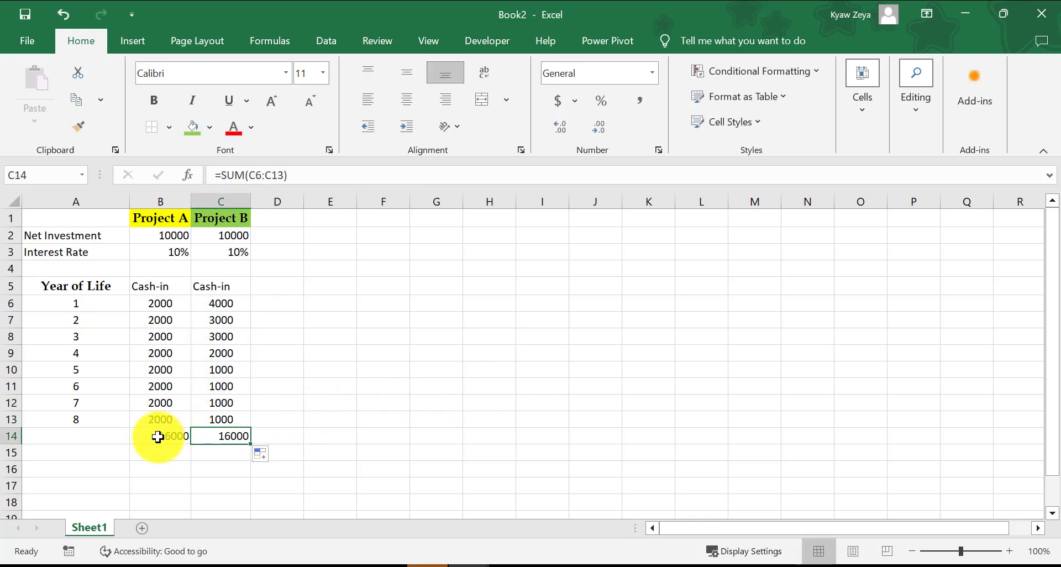
# Center the cash-in totals in B14:C14 and make them bold
pyautogui.moveTo(158, 436); pyautogui.dragTo(209, 433)
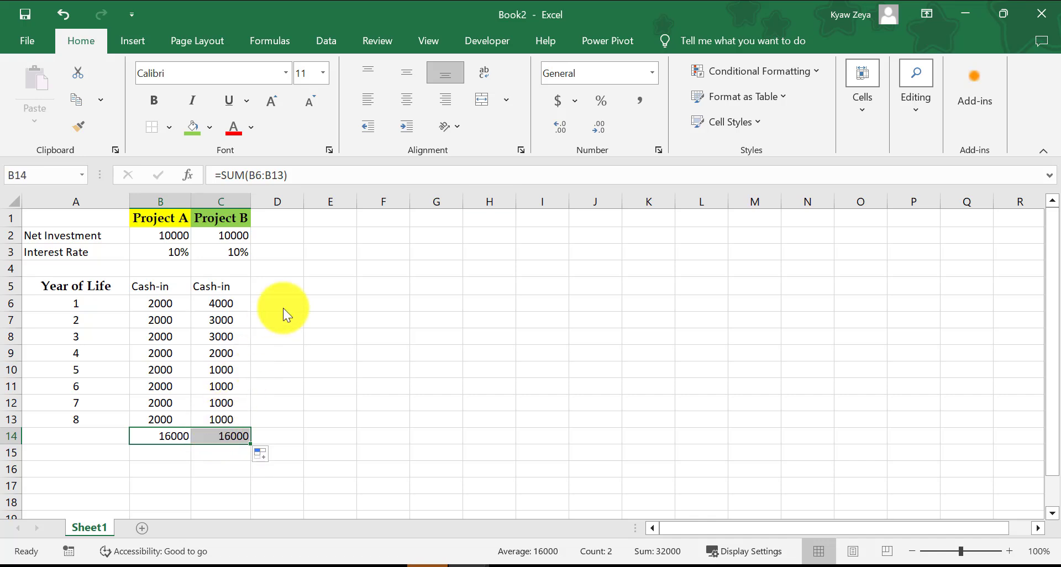
pyautogui.click(406, 100)
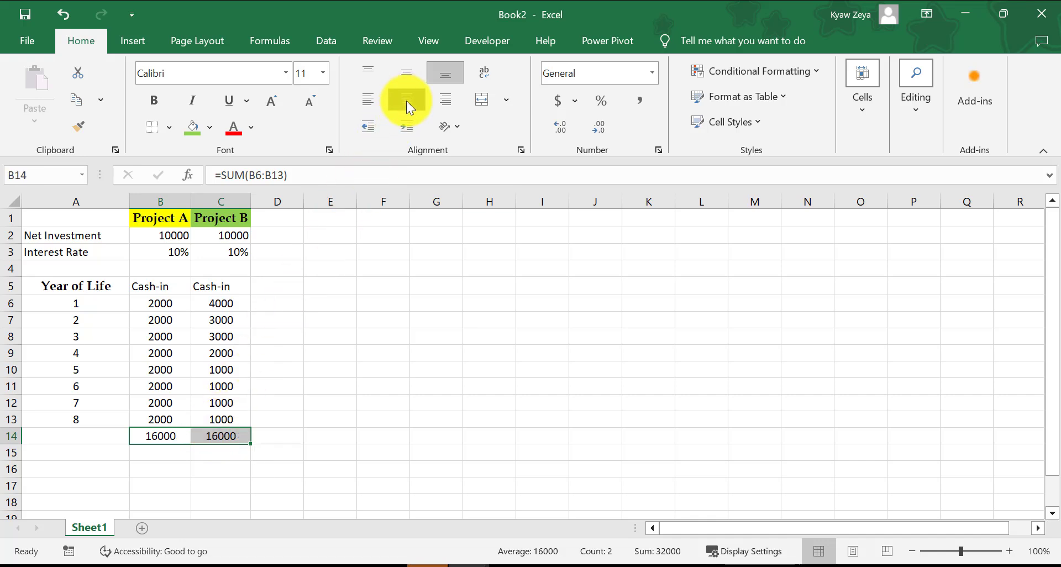
pyautogui.click(168, 130)
pyautogui.click(155, 101)
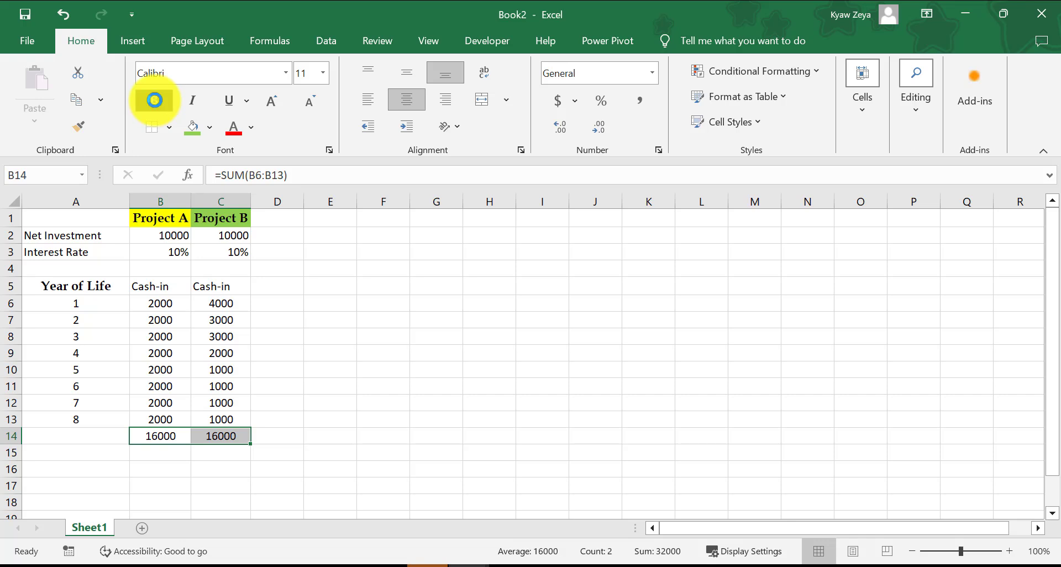
pyautogui.click(155, 101)
pyautogui.click(347, 386)
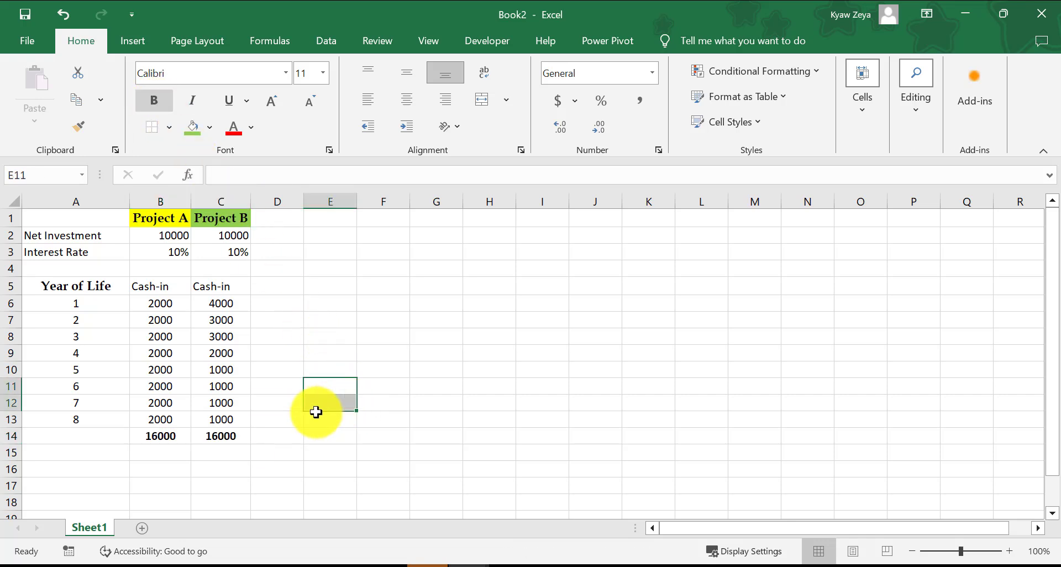
# Apply a top and bottom border to the cash-in totals in B14:C14
pyautogui.moveTo(157, 436); pyautogui.dragTo(223, 431)
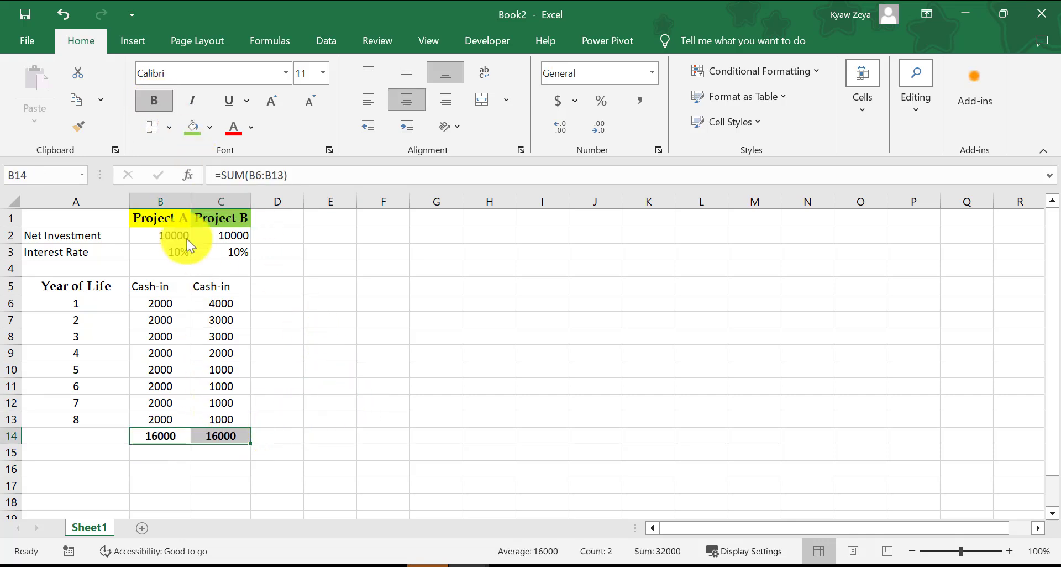
pyautogui.click(167, 131)
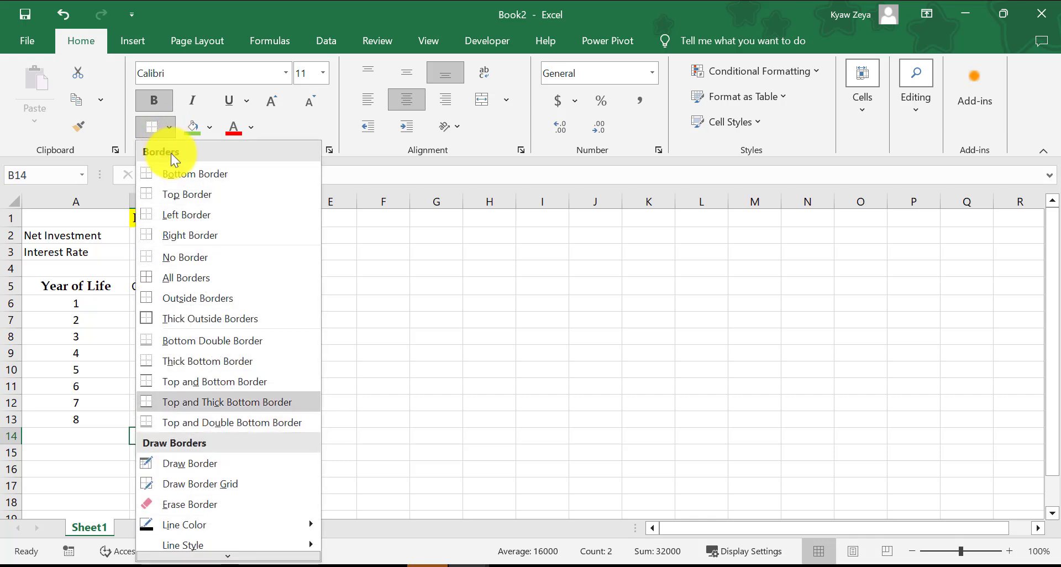
pyautogui.click(221, 382)
pyautogui.click(590, 386)
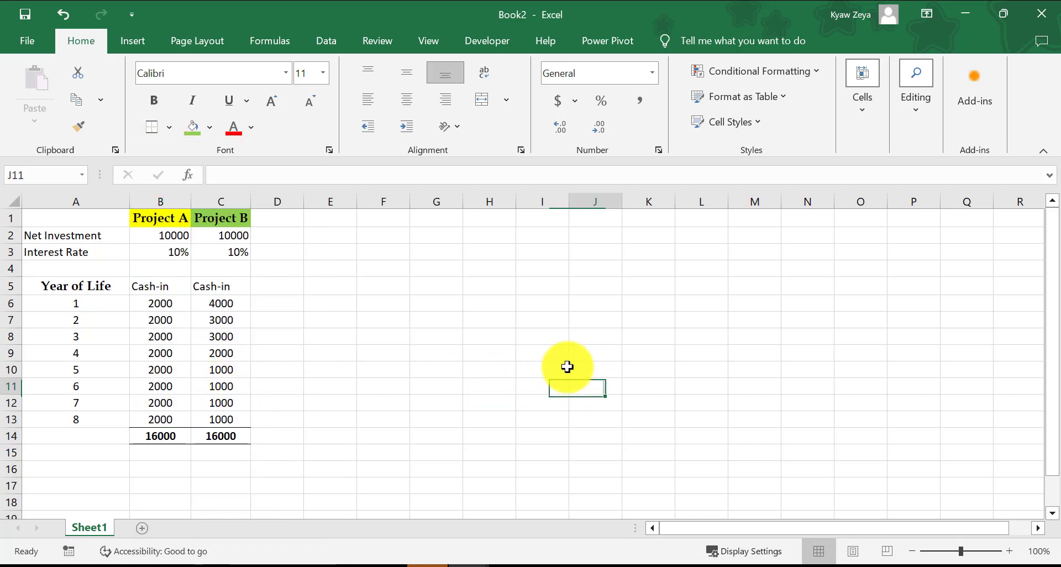
# Enter the label "Total Present Value" in cell A16
pyautogui.click(74, 470)
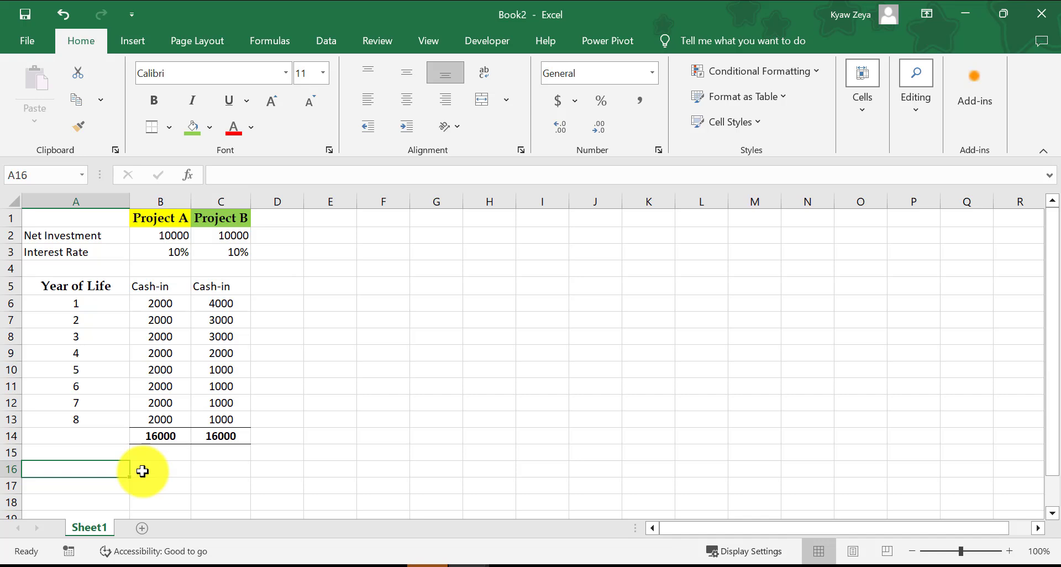
pyautogui.write('Tot')
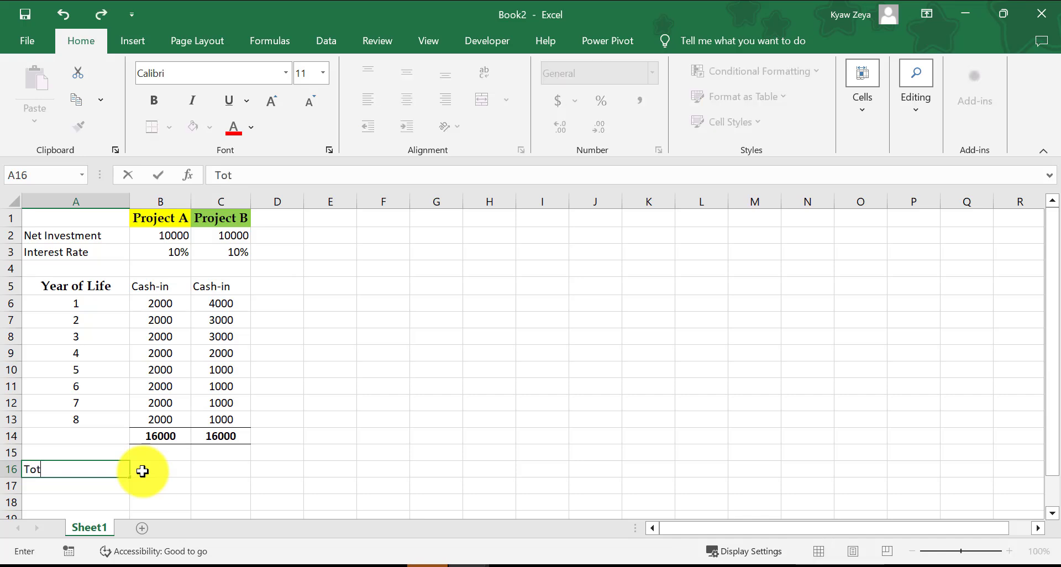
pyautogui.write('al Presen')
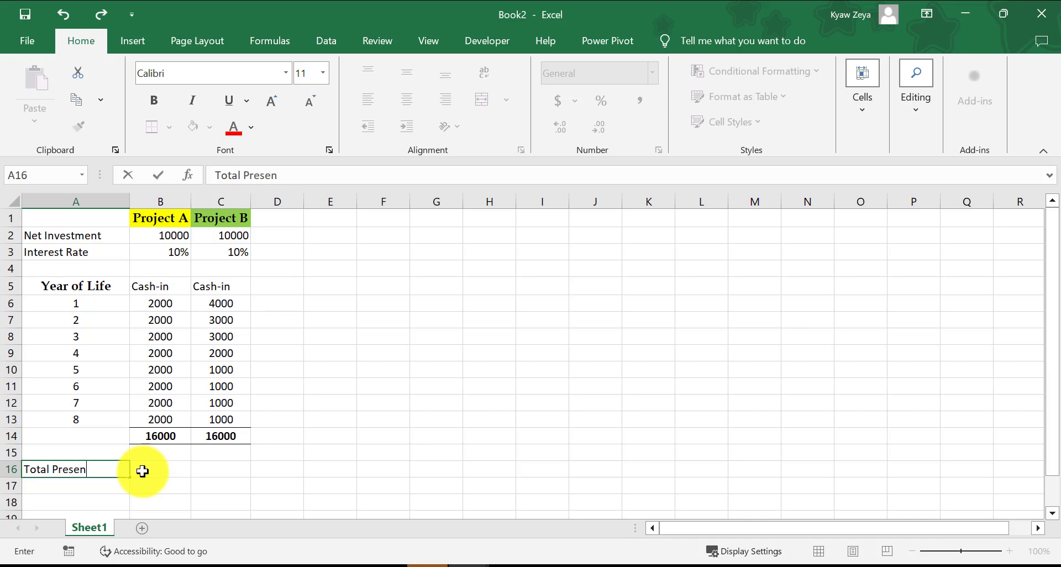
pyautogui.write('t Value')
# Calculate Project A's total present value in B16 with the formula =NPV(B3,B6:B13)
pyautogui.click(161, 471)
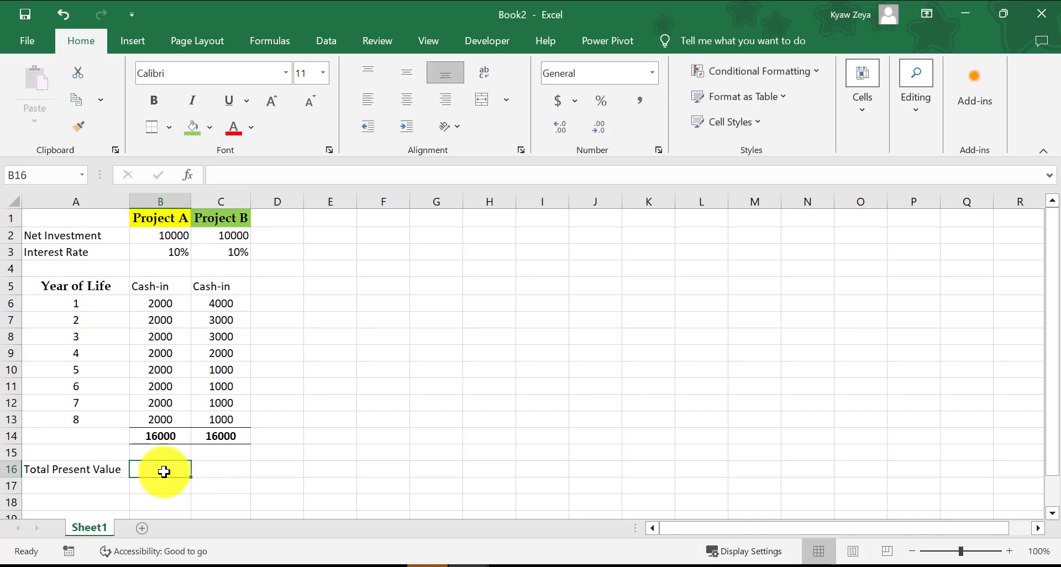
pyautogui.write('=')
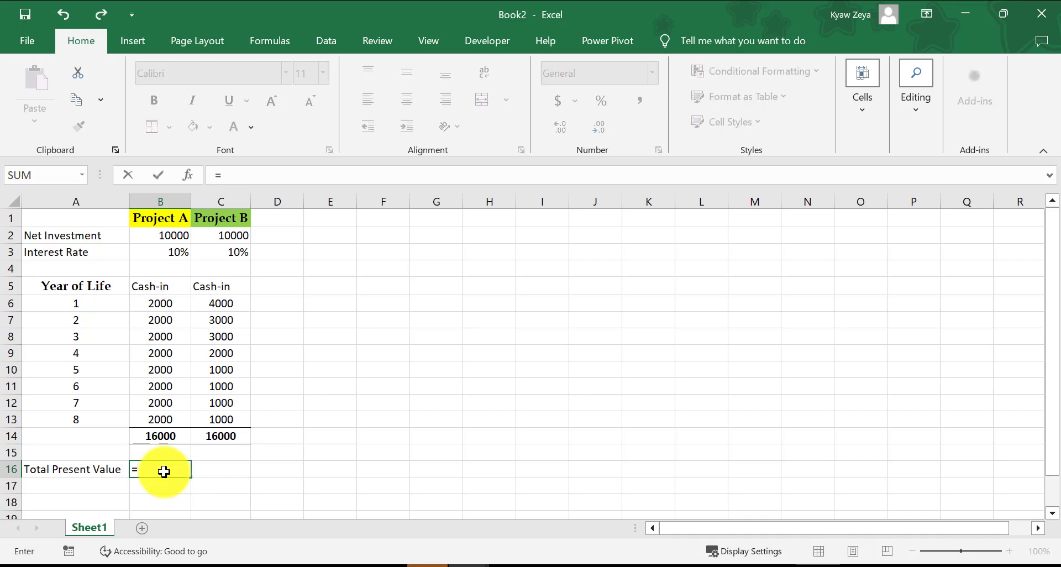
pyautogui.write('NPV')
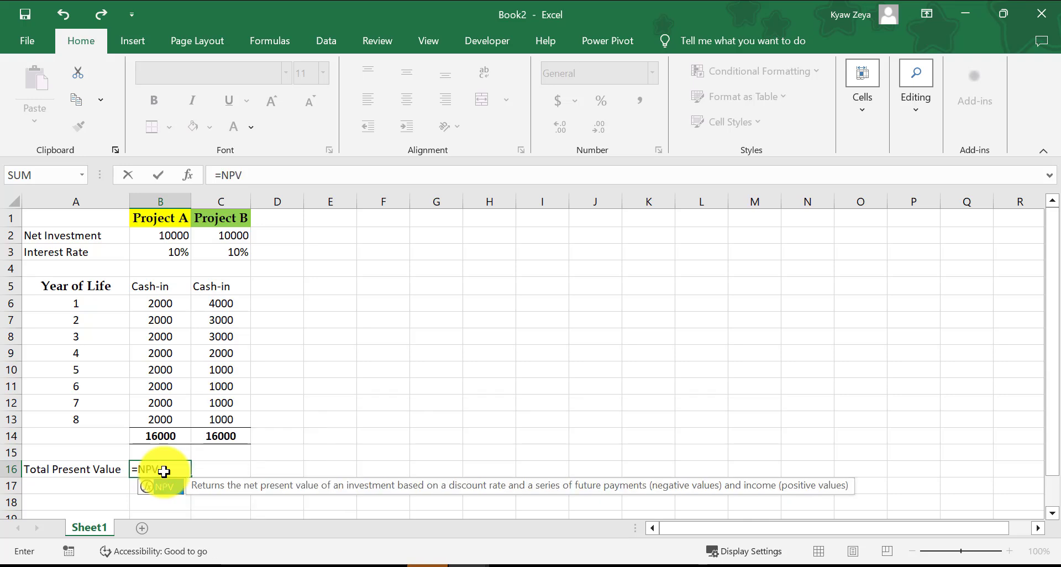
pyautogui.write('(')
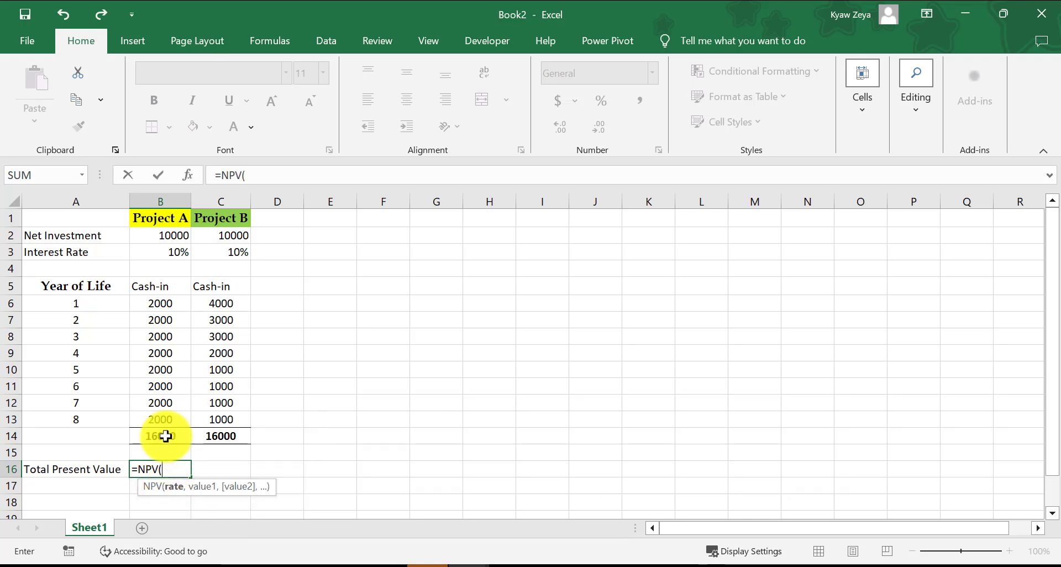
pyautogui.click(174, 253)
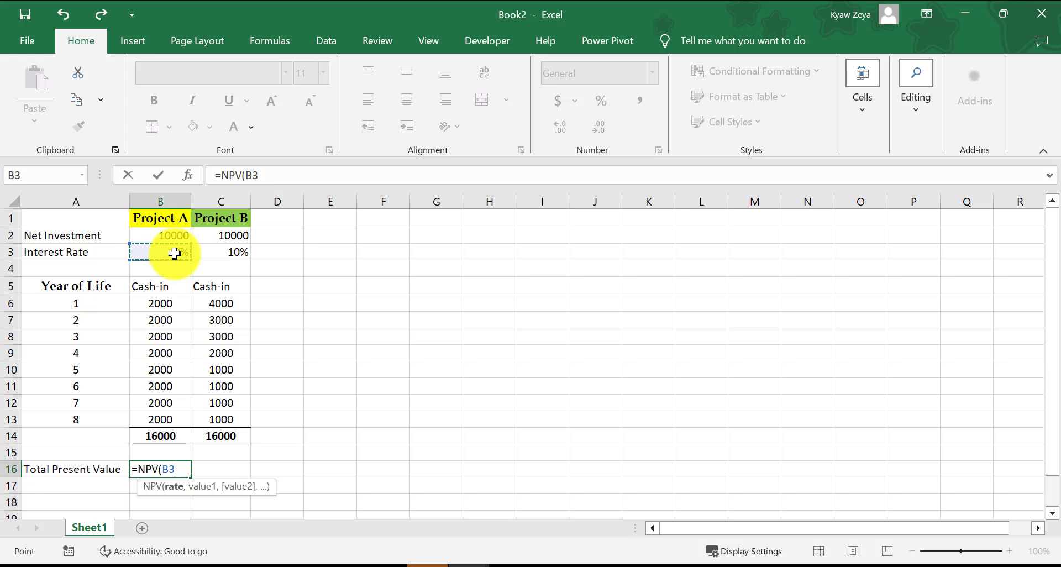
pyautogui.write(',')
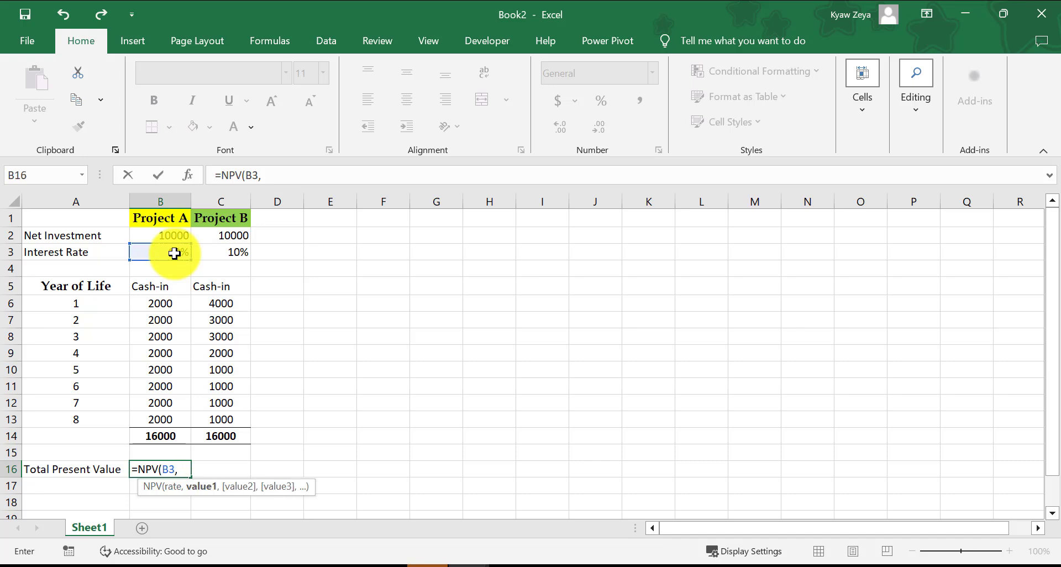
pyautogui.moveTo(159, 307); pyautogui.dragTo(169, 419)
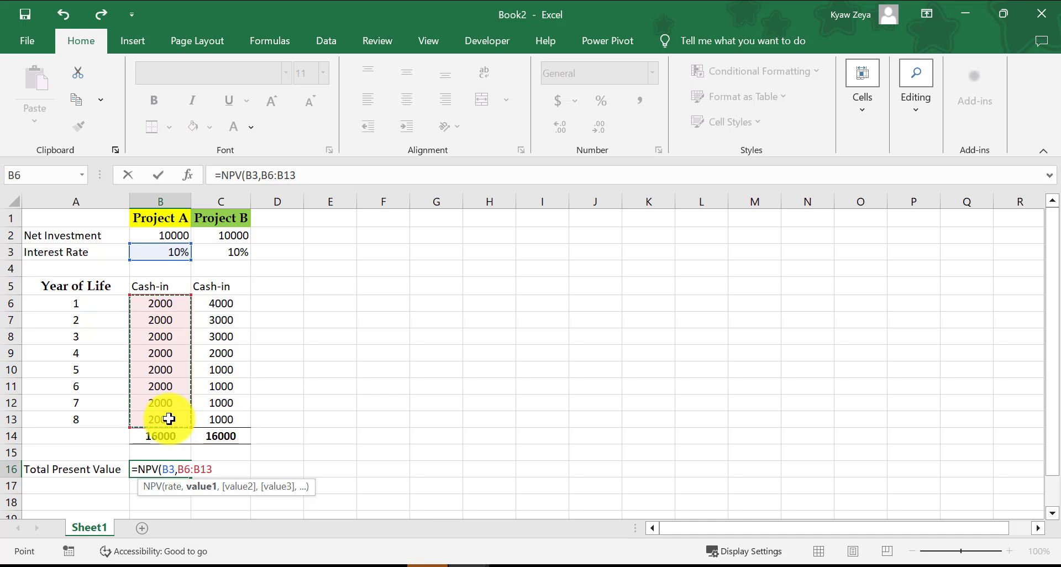
pyautogui.write(')')
pyautogui.press('Return')
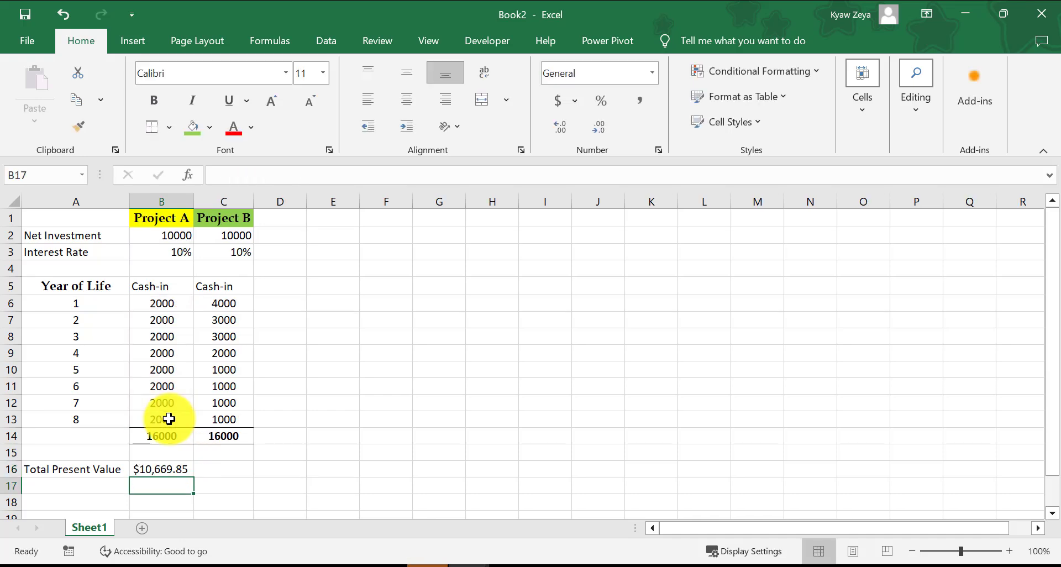
# Format B16 in comma style with no decimals and copy its formula across to C16 for Project B
pyautogui.click(183, 467)
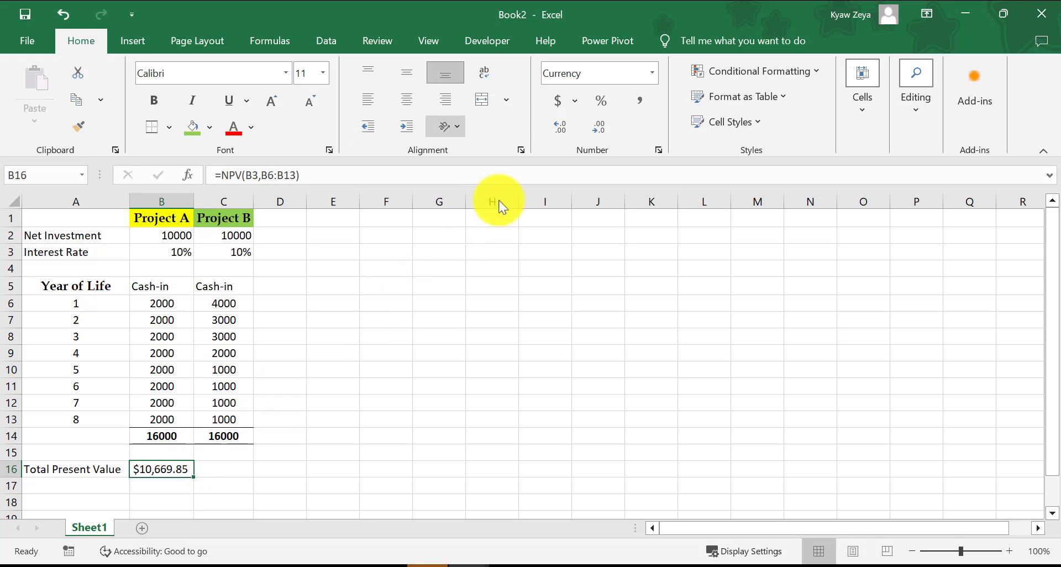
pyautogui.click(639, 100)
pyautogui.click(596, 127)
pyautogui.click(596, 127)
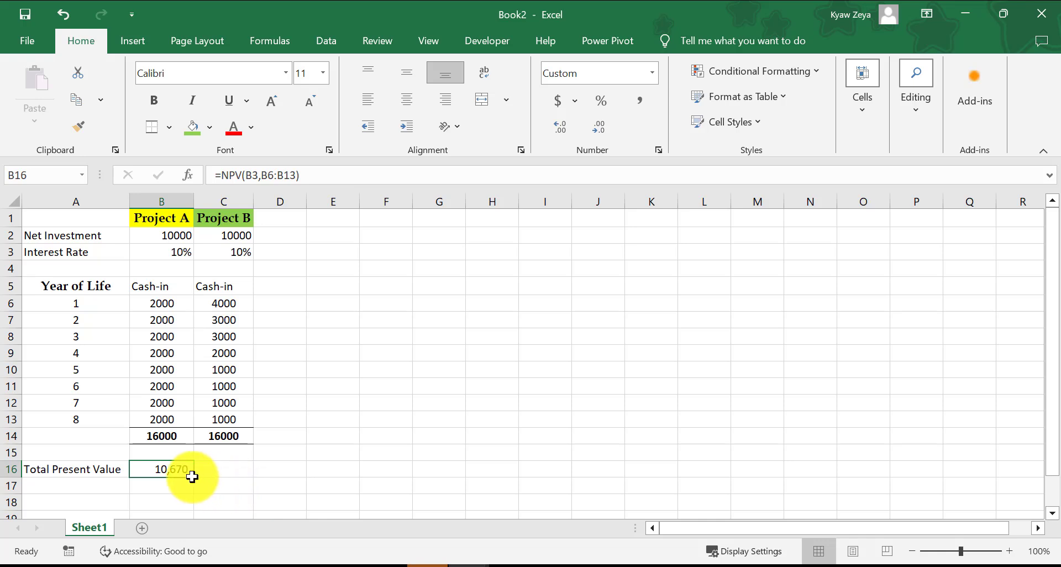
pyautogui.moveTo(194, 475); pyautogui.dragTo(232, 470)
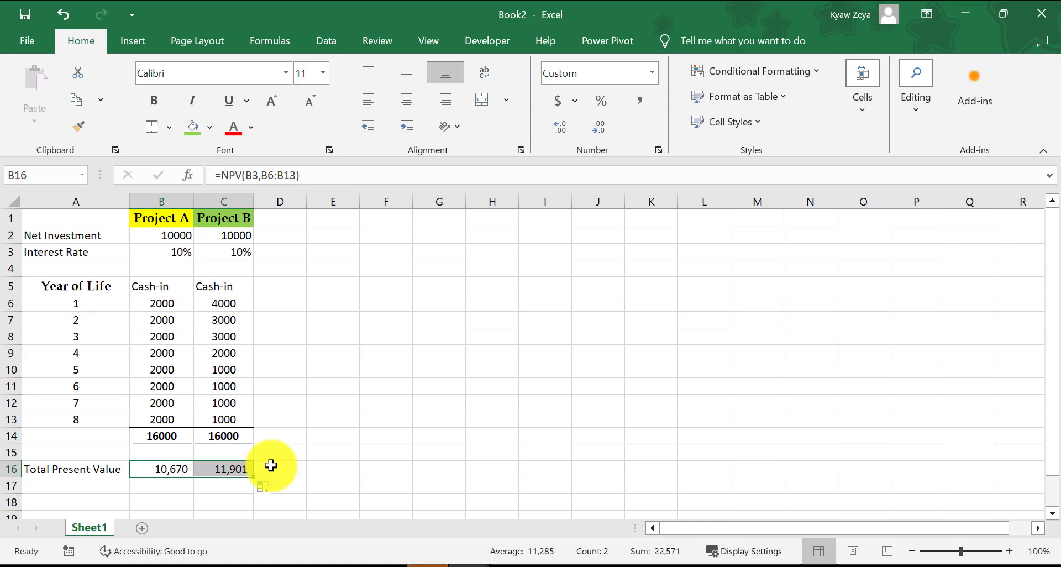
pyautogui.click(350, 452)
# Enter the label "Net Present Value" in cell A17
pyautogui.scroll(-2, 350, 453)
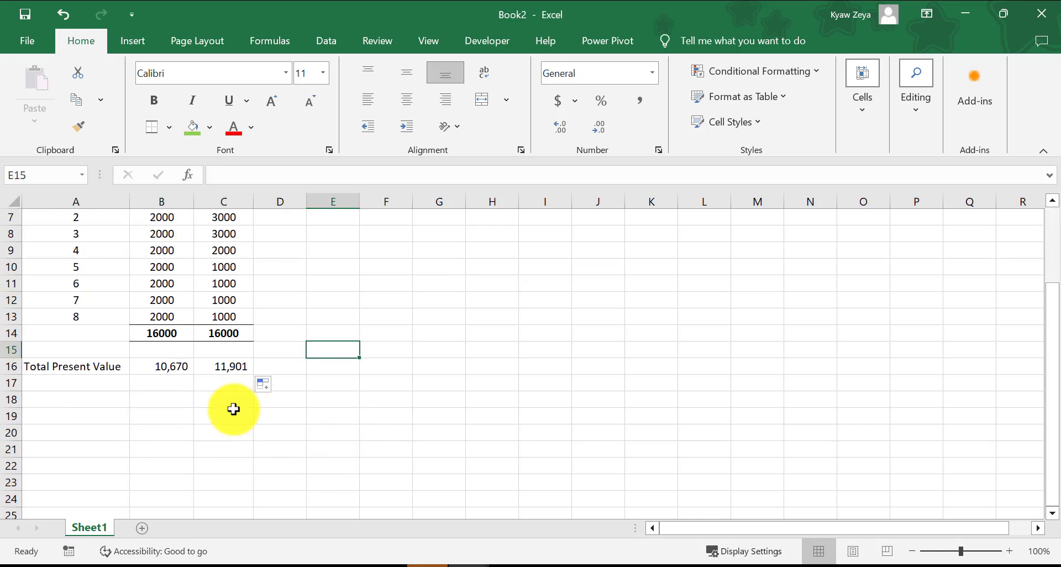
pyautogui.click(158, 381)
pyautogui.click(57, 382)
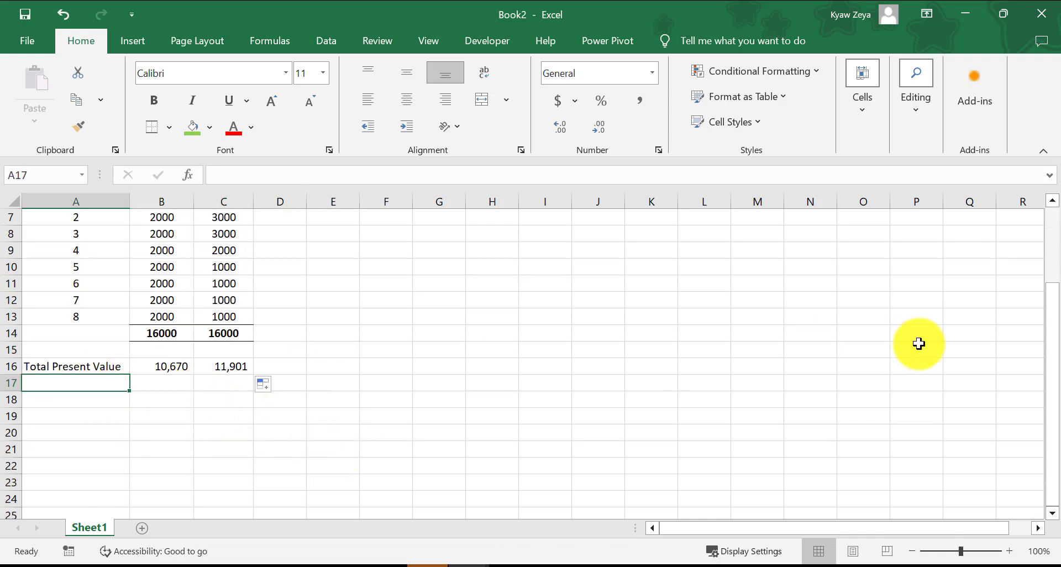
pyautogui.write('Ne')
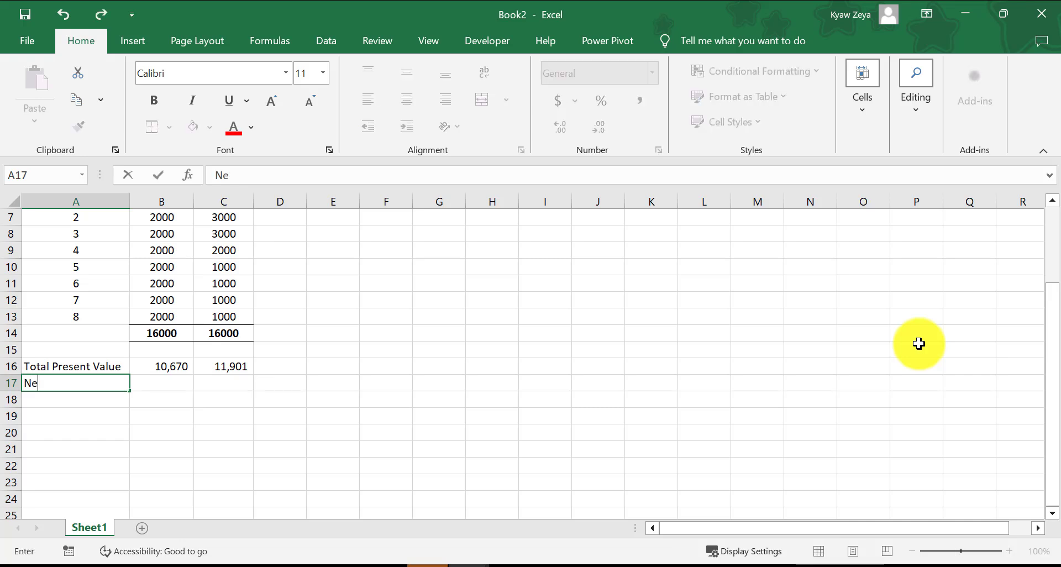
pyautogui.write('t Present Value')
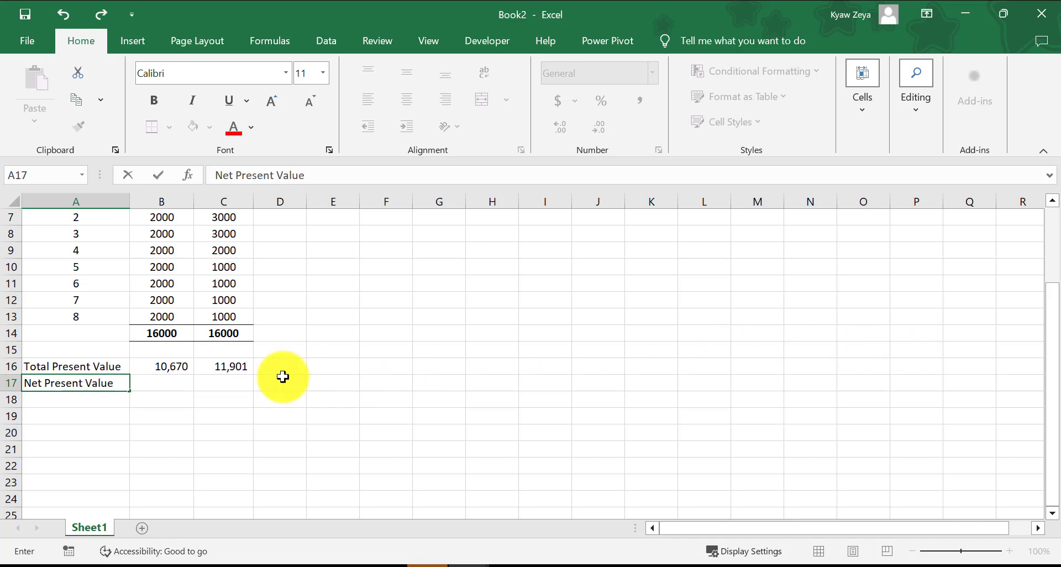
# Calculate Project A's net present value in B17 by subtracting the net investment, using =B16-B2
pyautogui.click(161, 384)
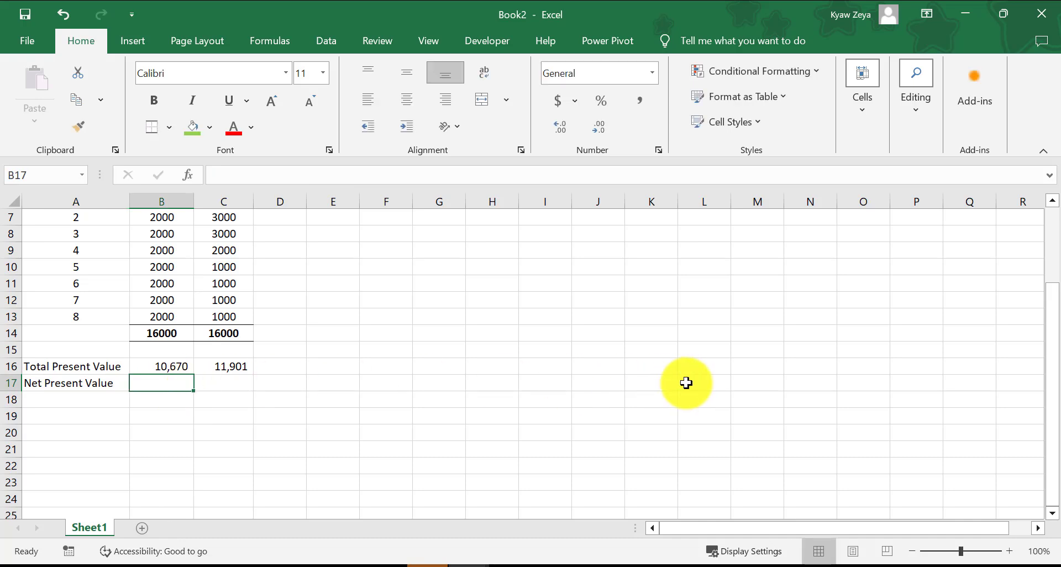
pyautogui.write('=')
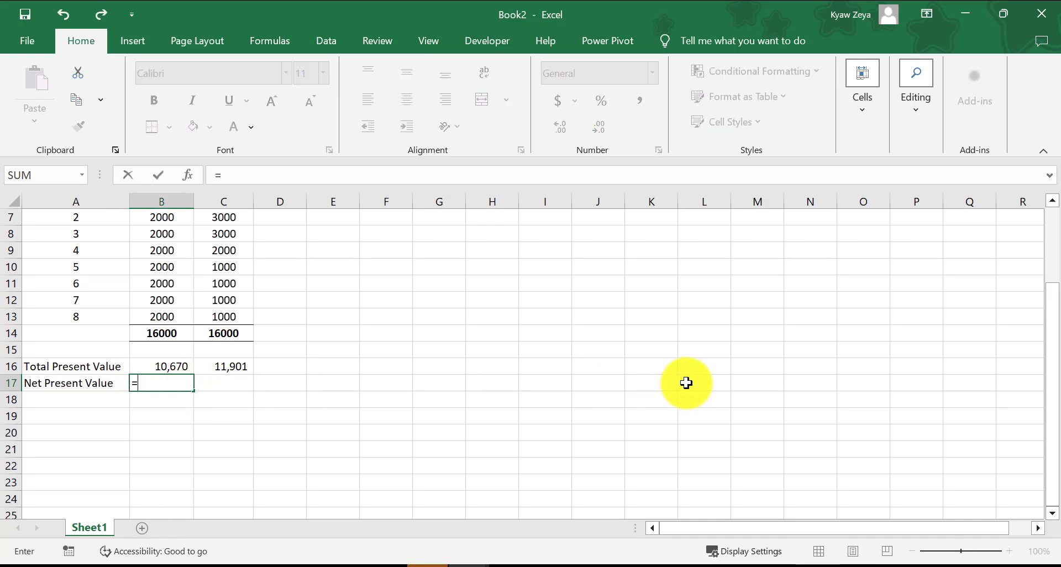
pyautogui.click(184, 367)
pyautogui.write('-')
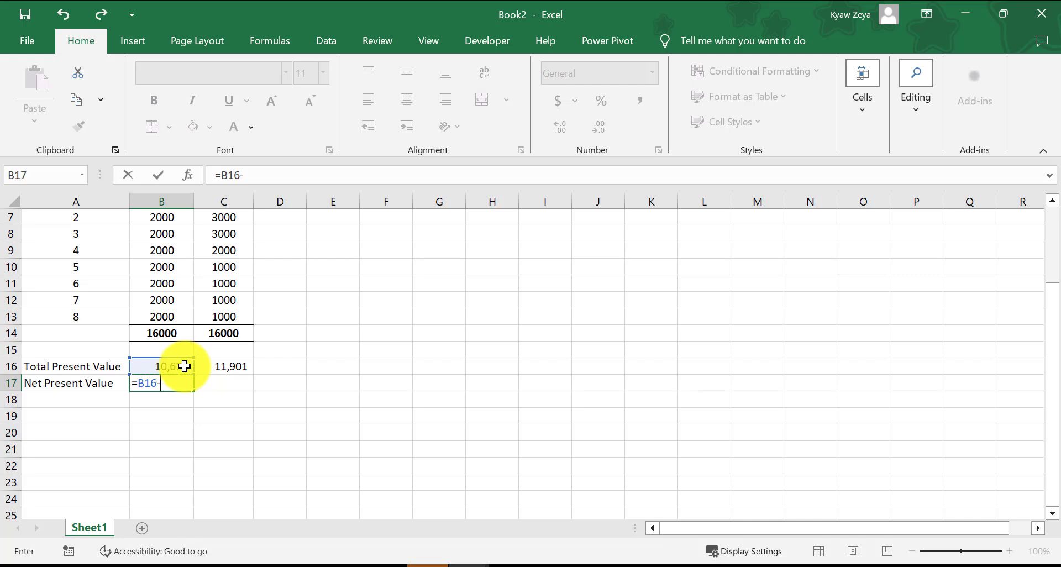
pyautogui.scroll(2, 184, 366)
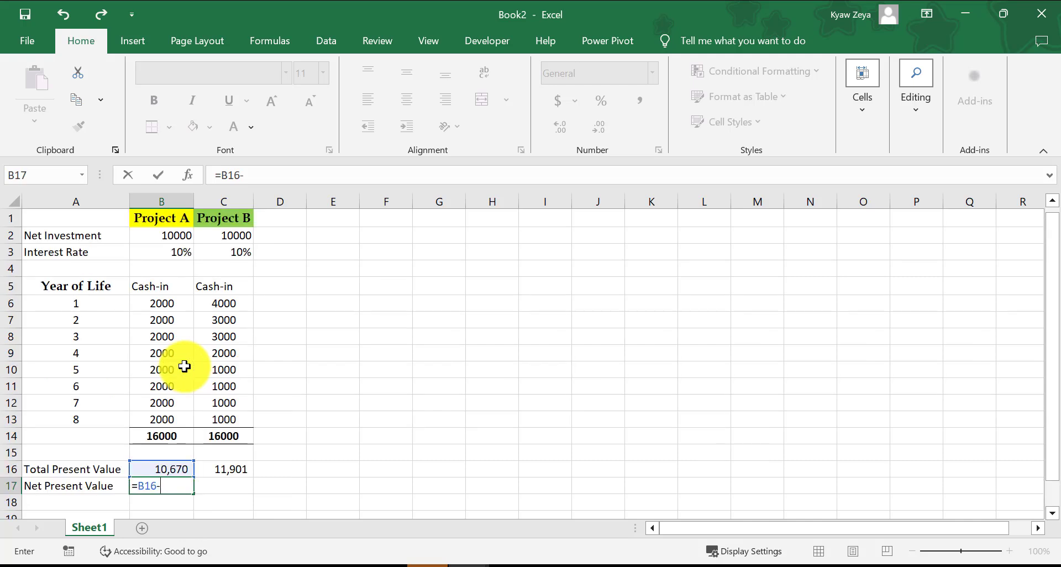
pyautogui.click(169, 234)
pyautogui.press('Return')
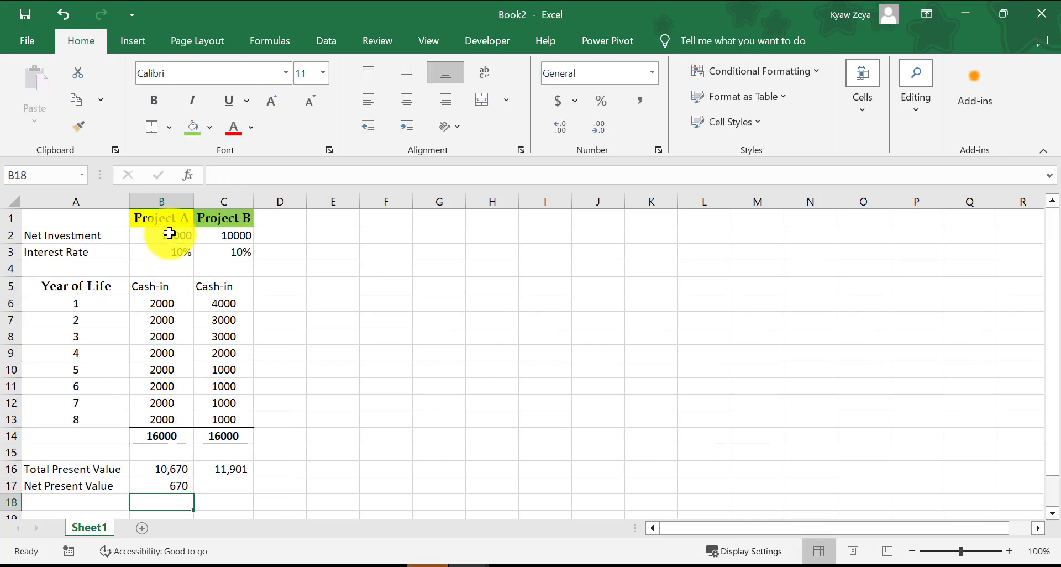
# Copy the net present value formula from B17 across to C17 for Project B
pyautogui.click(166, 486)
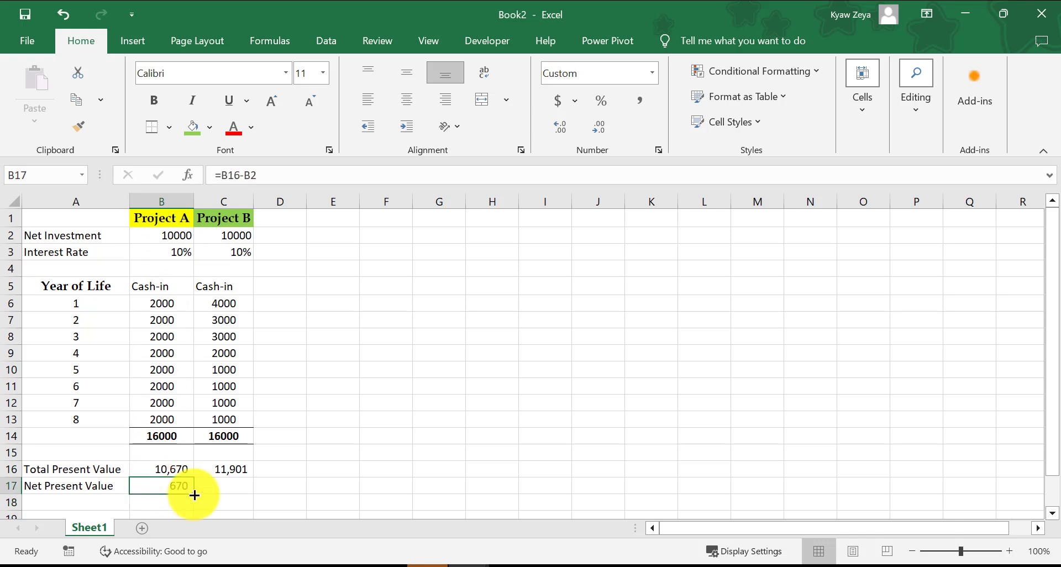
pyautogui.moveTo(194, 495); pyautogui.dragTo(248, 492)
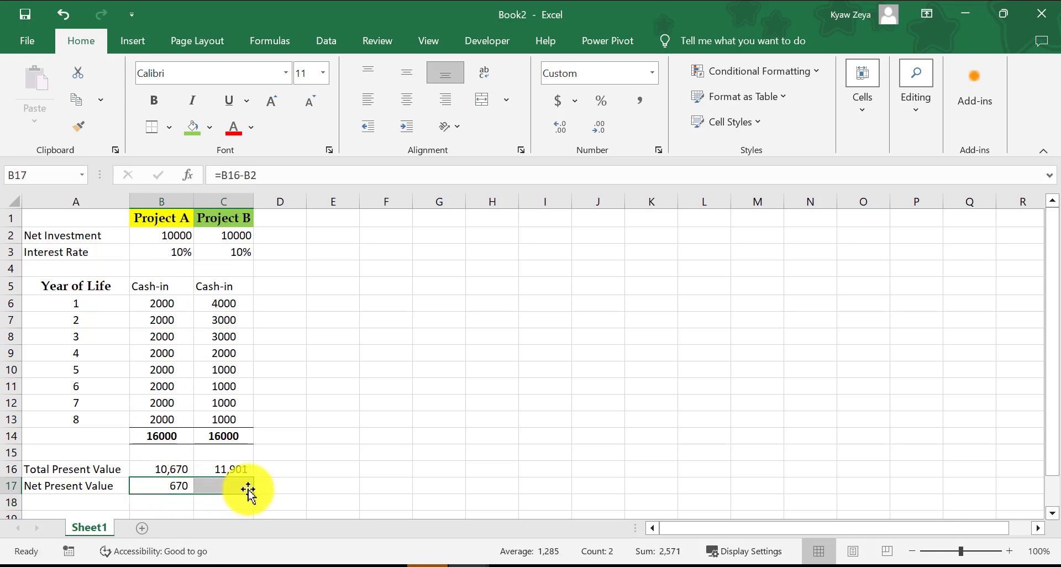
pyautogui.click(435, 442)
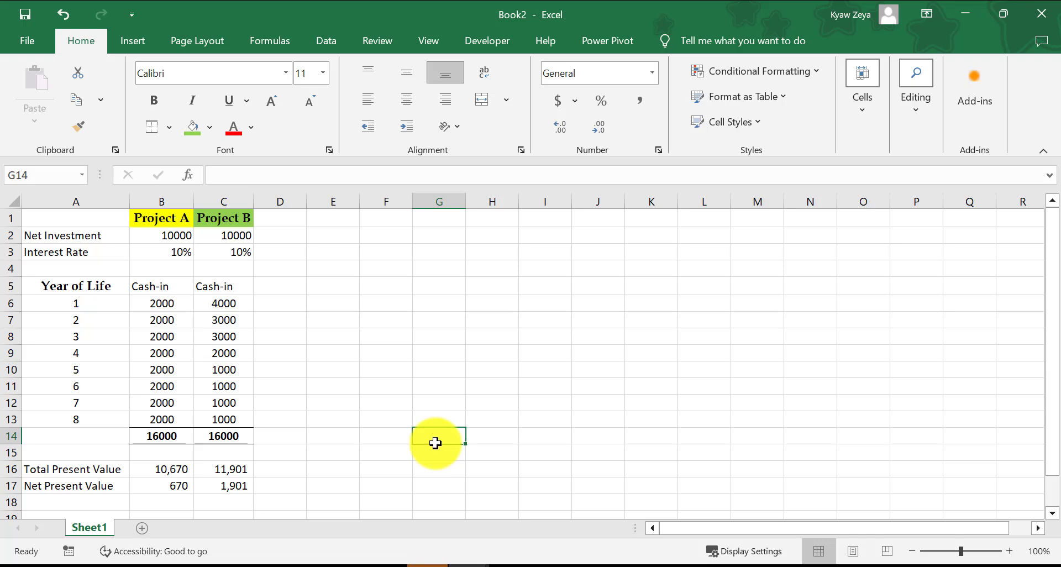
# Enter the label "IRR" in cell A19, two rows below the Net Present Value row
pyautogui.scroll(-1, 433, 441)
pyautogui.click(153, 434)
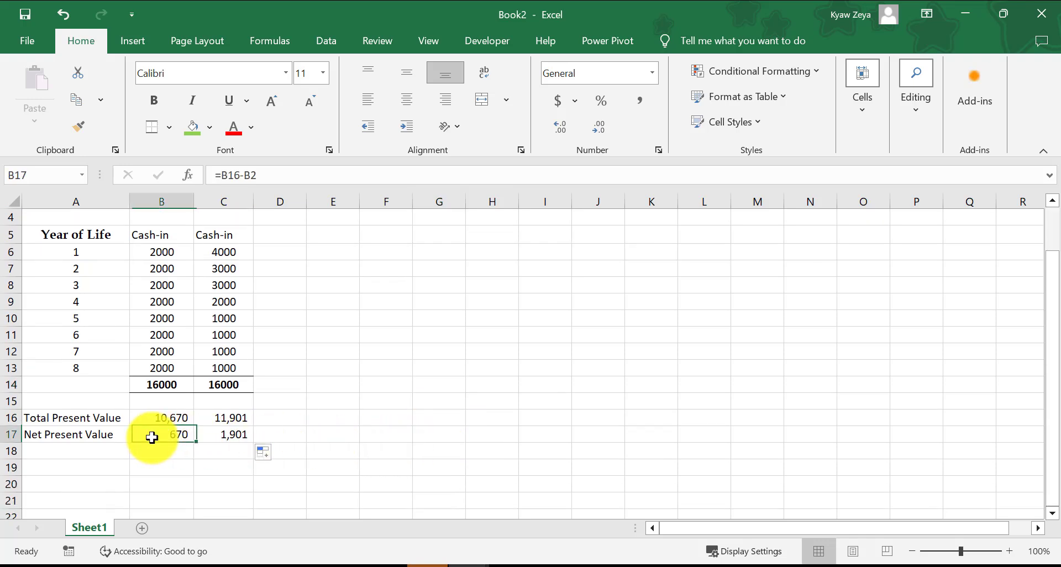
pyautogui.click(449, 433)
pyautogui.scroll(-1, 449, 432)
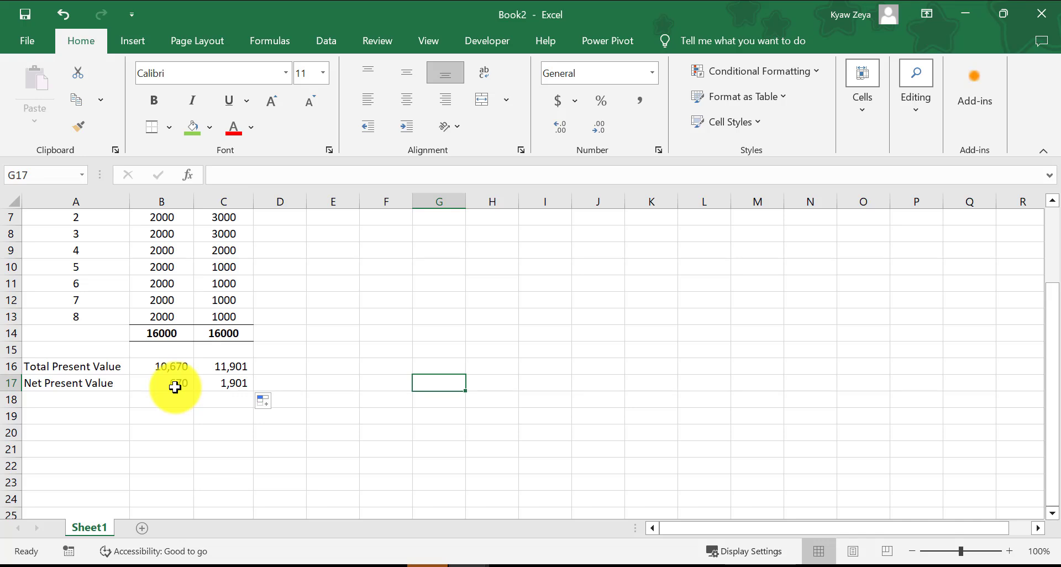
pyautogui.click(83, 417)
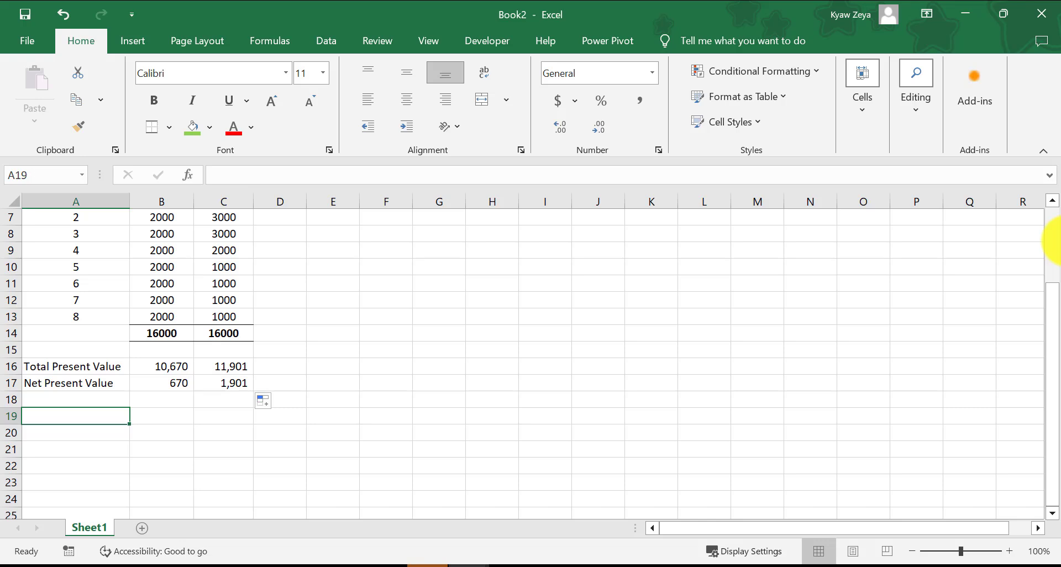
pyautogui.write('IRR')
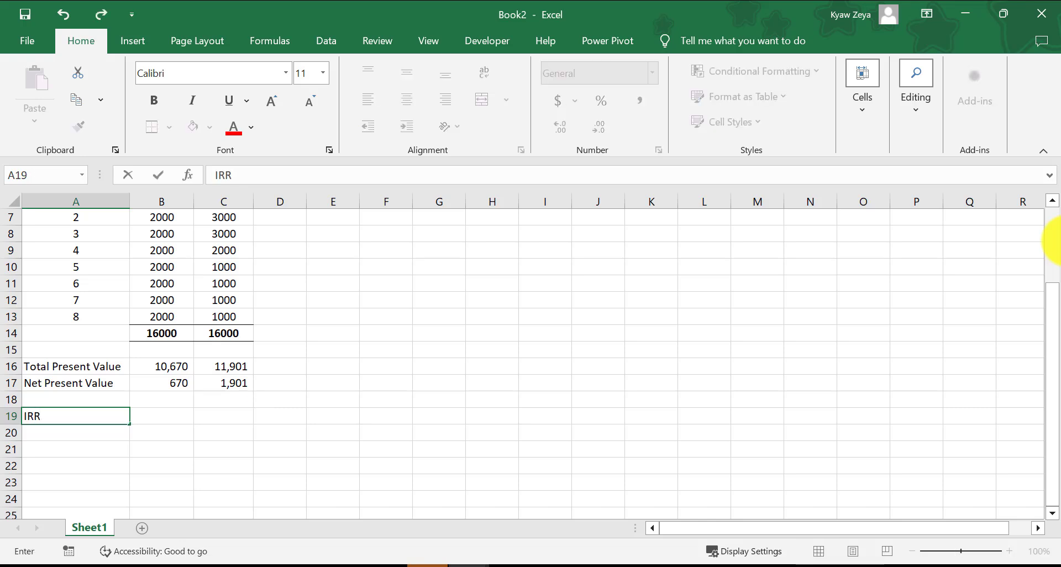
# Calculate Project A's internal rate of return in B19 with the formula =IRR({-10000,2000,2000,2000,2000,2000,2000,2000,2000})
pyautogui.click(159, 410)
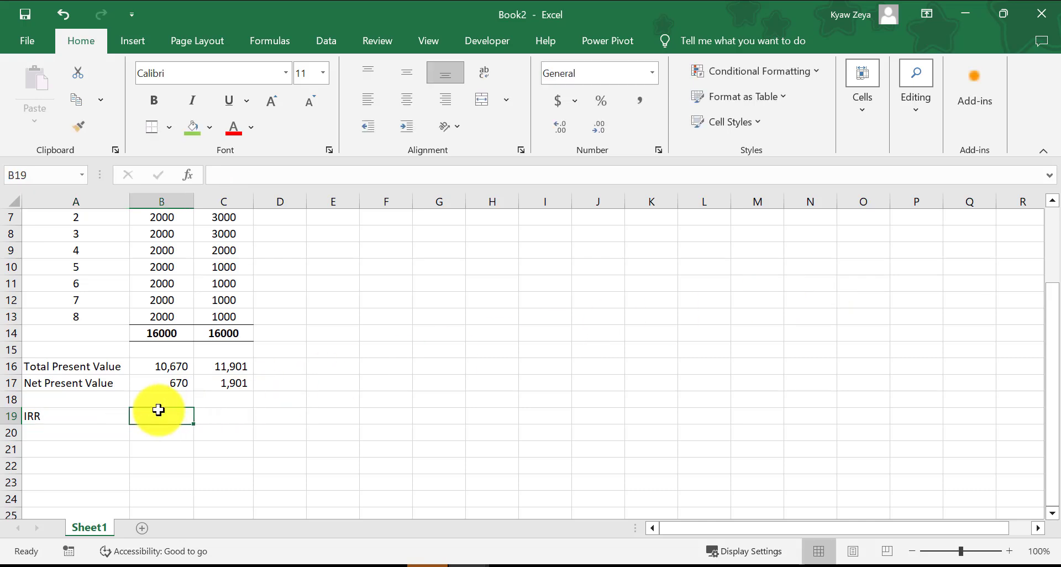
pyautogui.write('=IRR(')
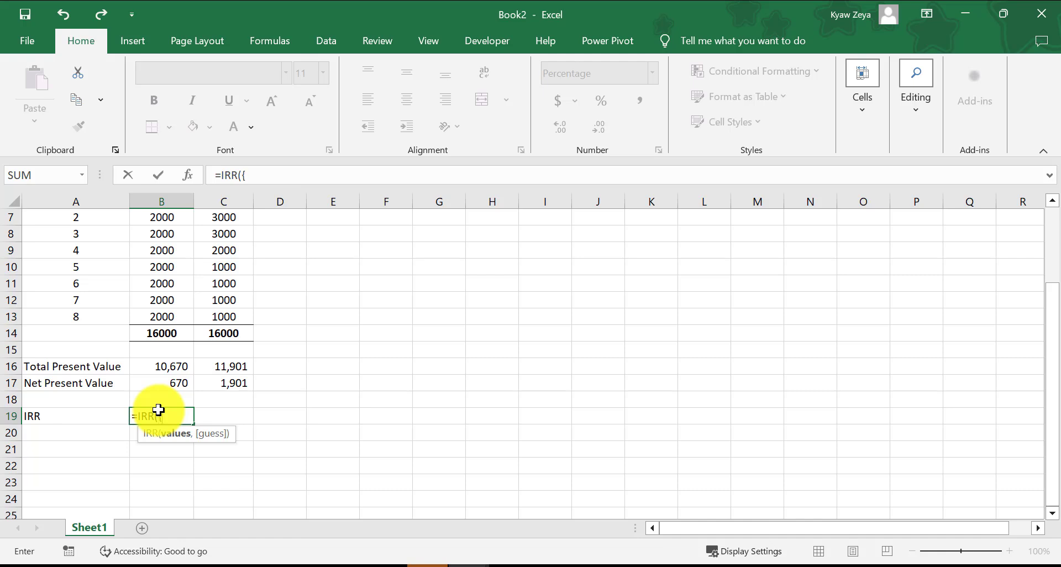
pyautogui.write('{-')
pyautogui.scroll(1, 225, 402)
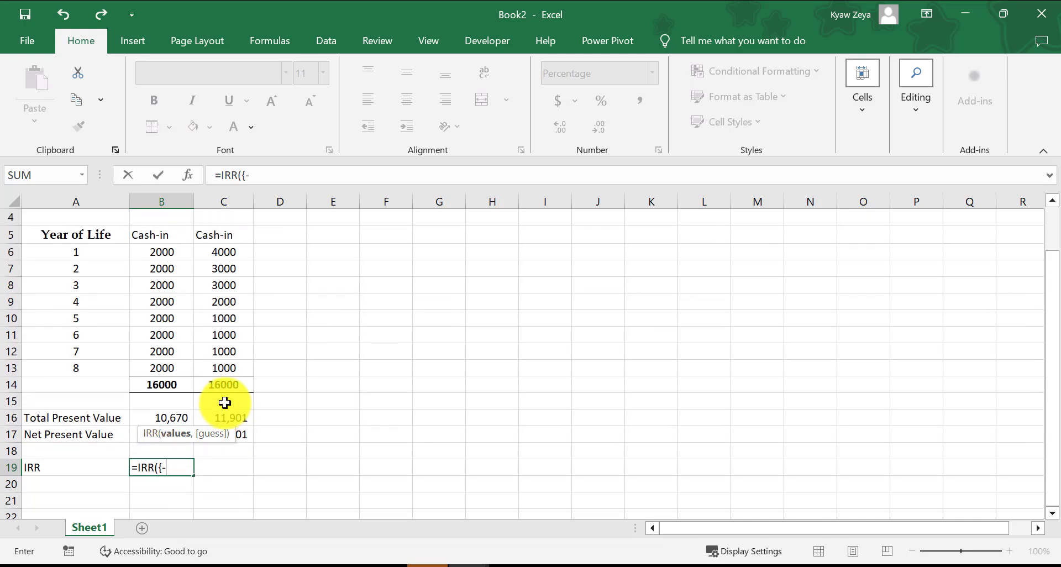
pyautogui.write('100')
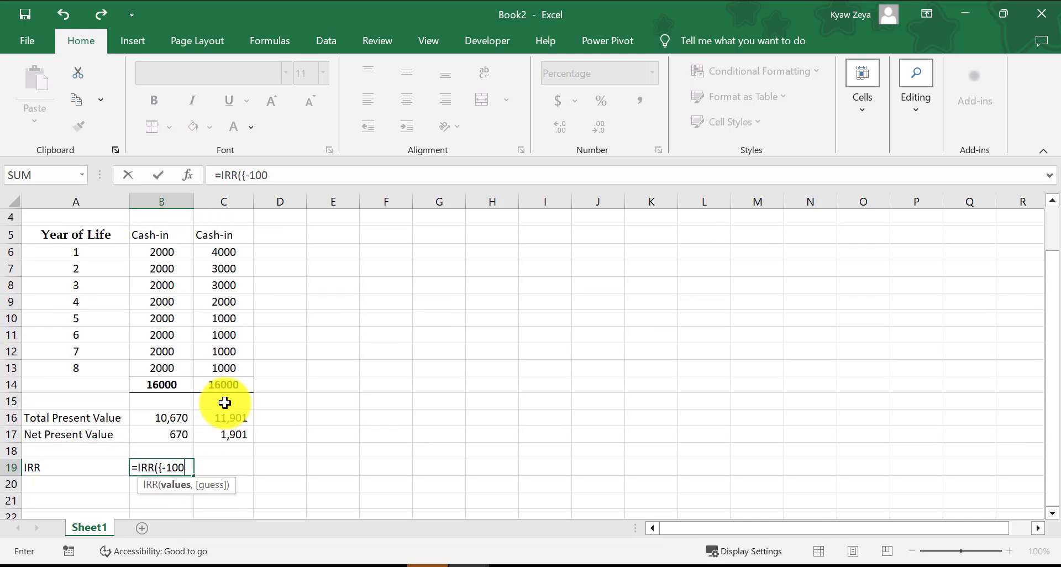
pyautogui.write('00,')
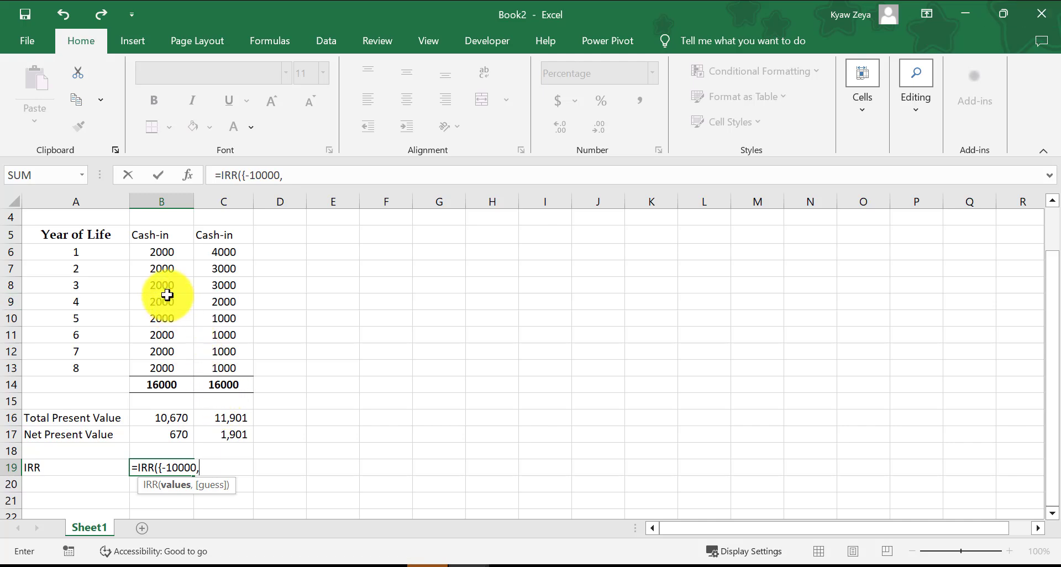
pyautogui.write('2000,2000,200')
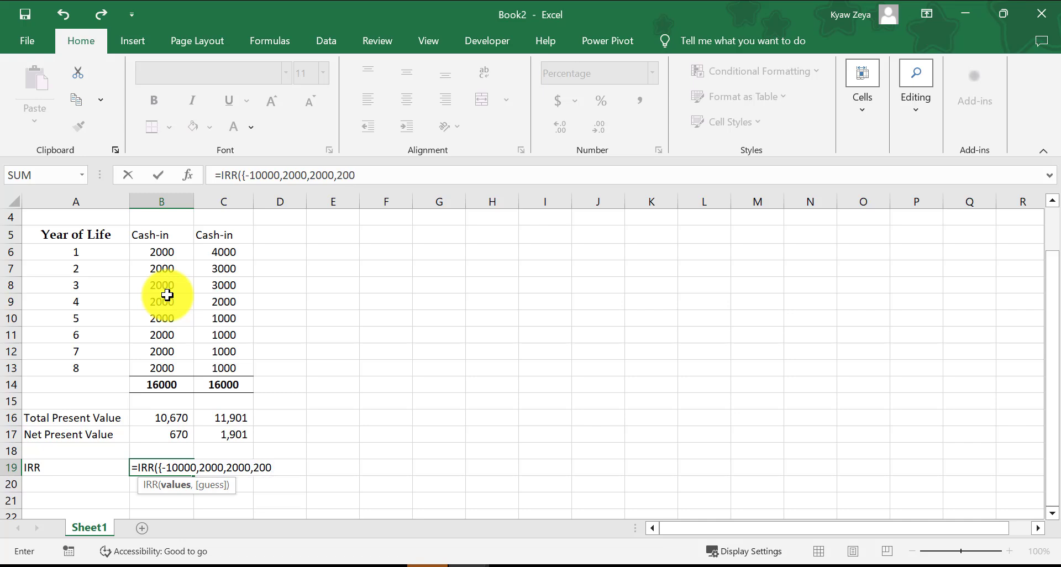
pyautogui.write('0,2000,2000')
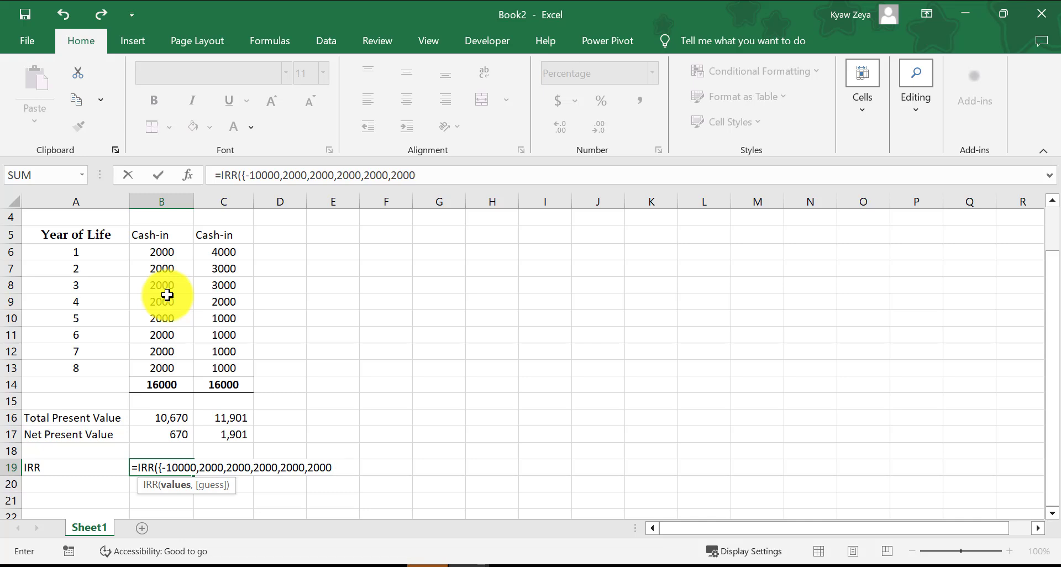
pyautogui.write(',2000,2000')
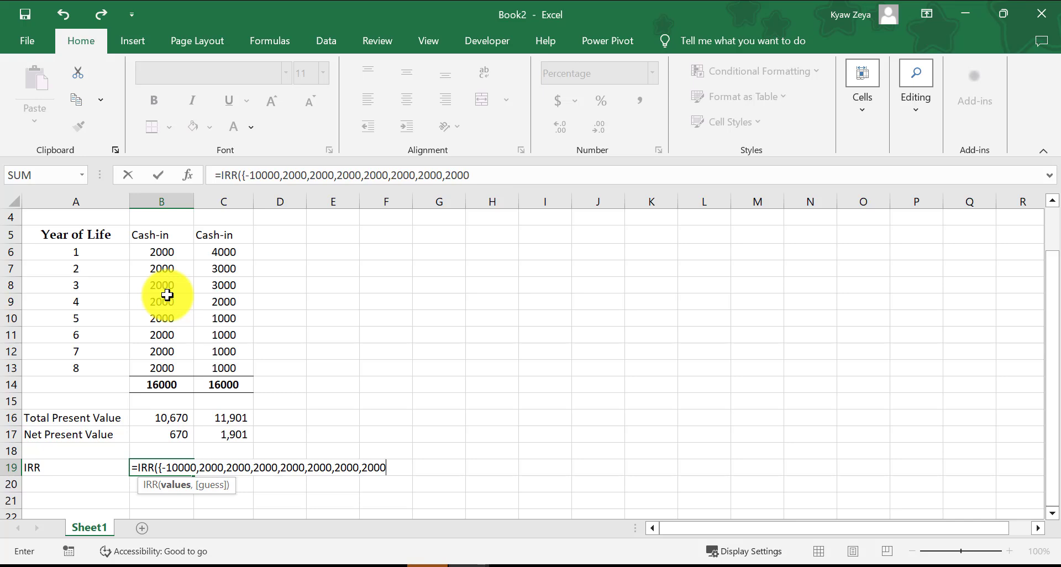
pyautogui.write(',2000')
pyautogui.write('})')
pyautogui.press('Return')
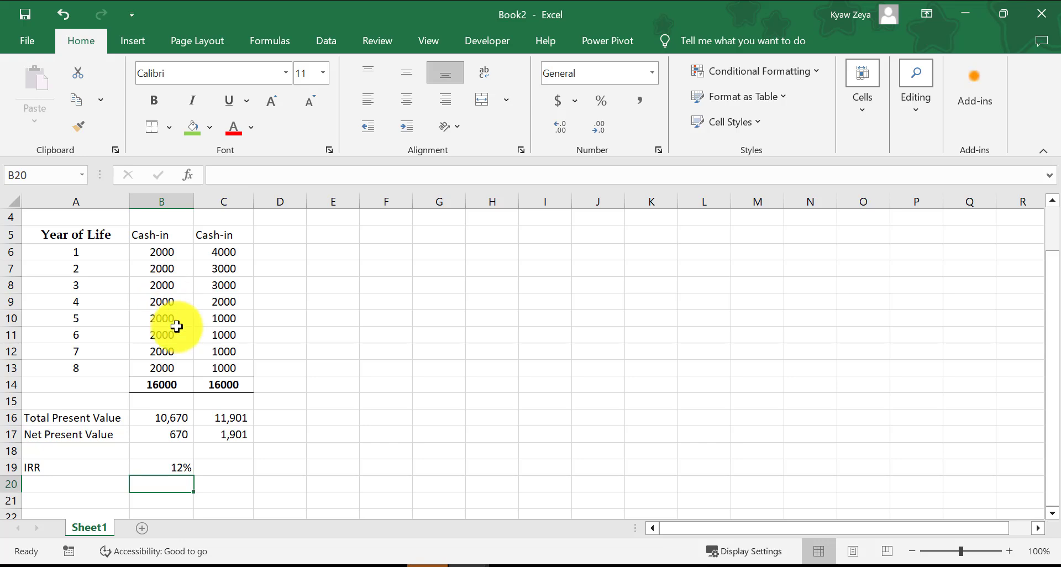
# Try to calculate Project B's internal rate of return in C19 with =IRR(-10000,4000,3000,3000,2000,1000,1000,1000,1000})
pyautogui.click(220, 470)
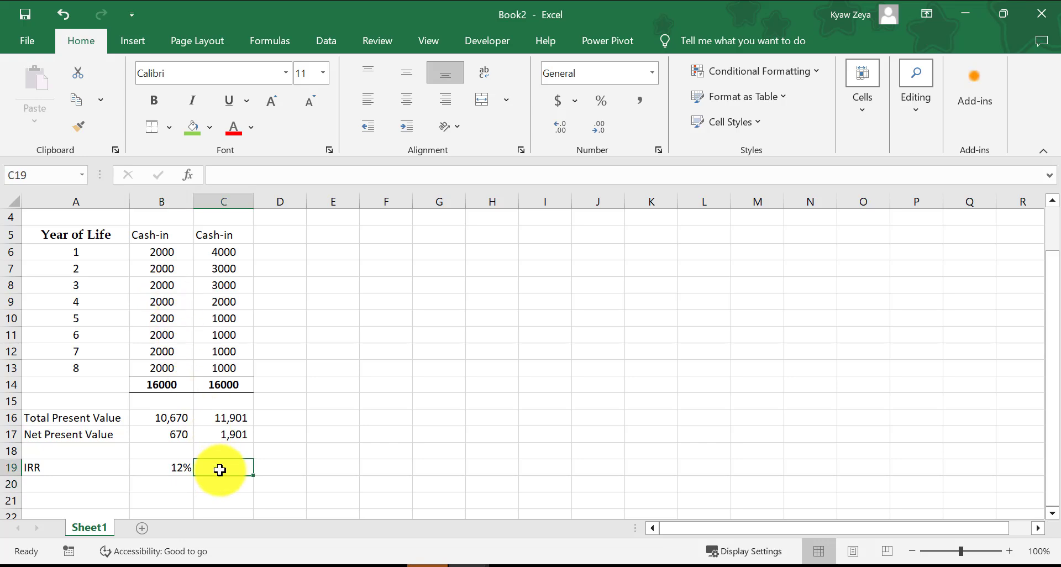
pyautogui.write('=IRR')
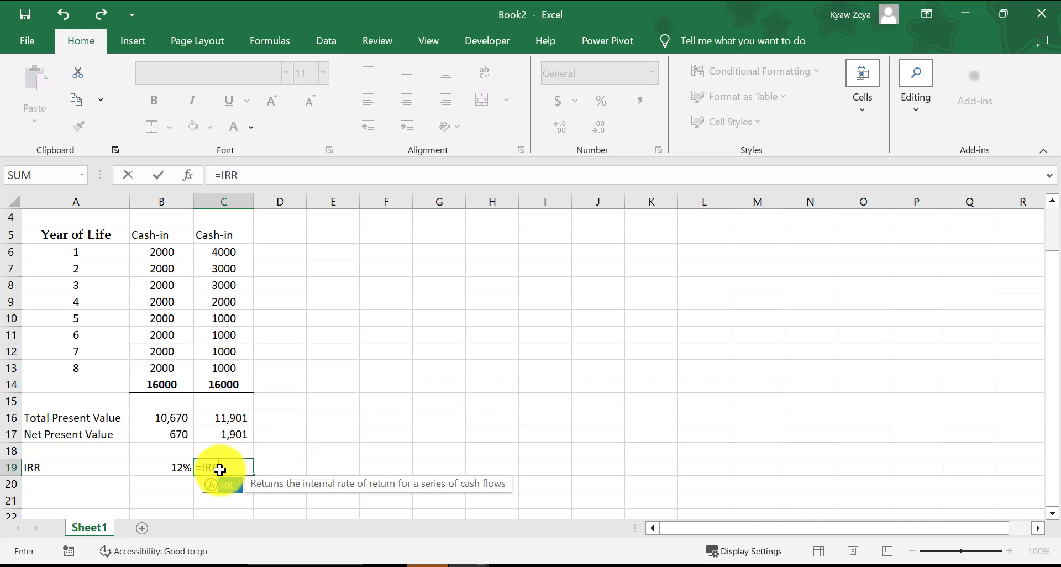
pyautogui.write('(')
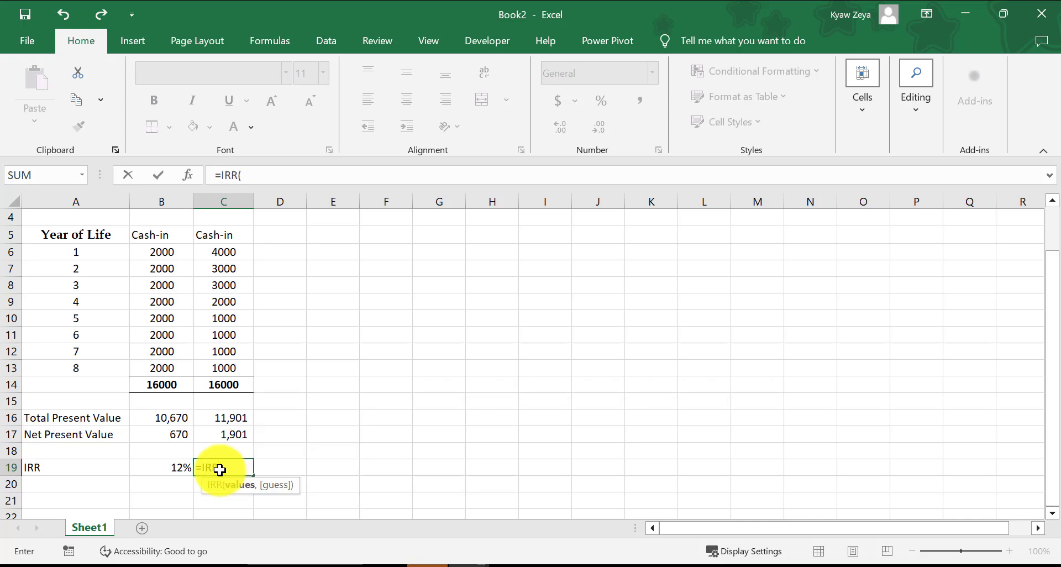
pyautogui.write('-10000,4000,3000,300')
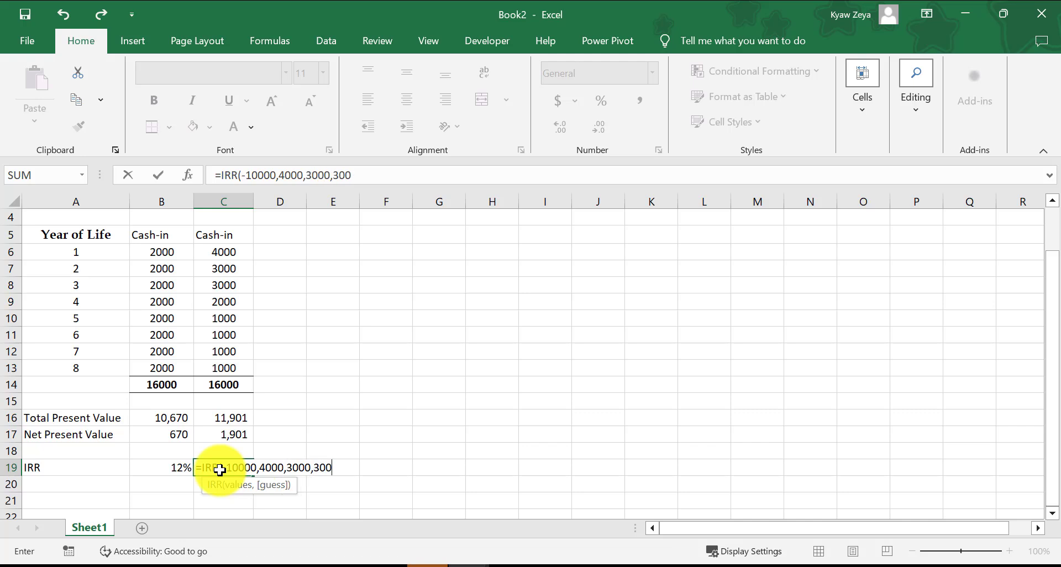
pyautogui.write(',2000,100')
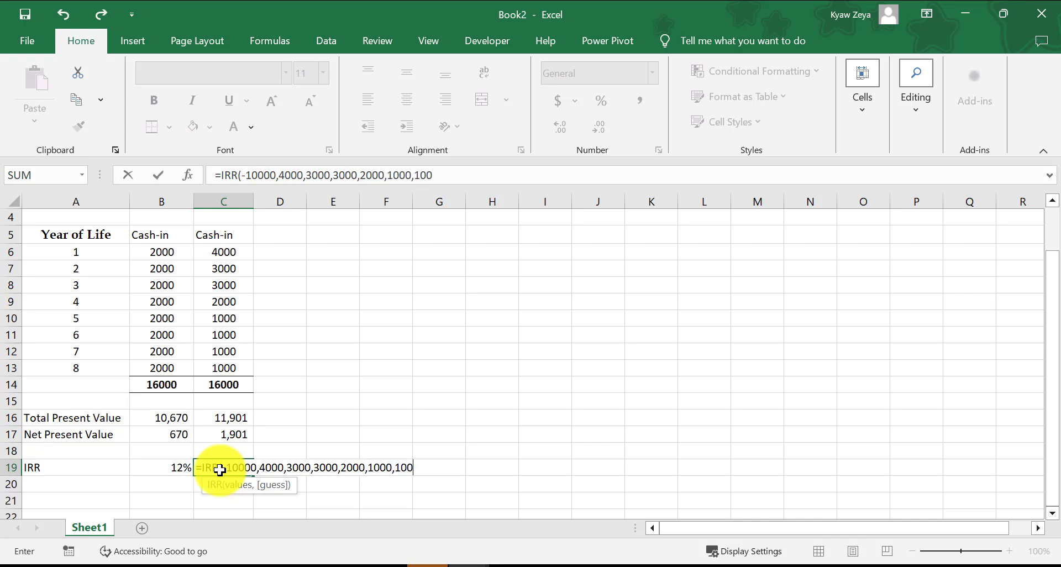
pyautogui.write('0,1000,1000}')
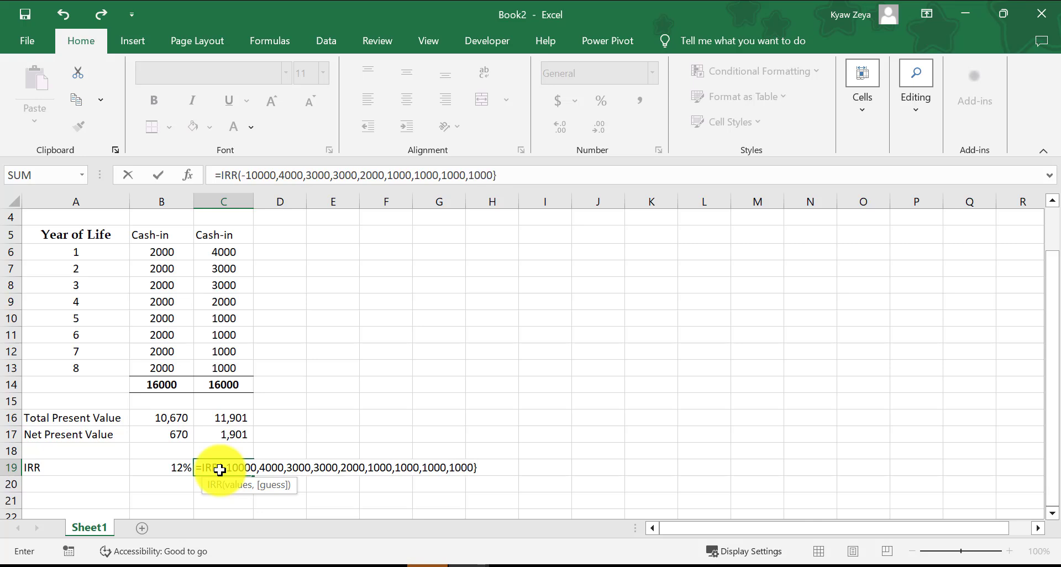
pyautogui.write(')')
pyautogui.press('Return')
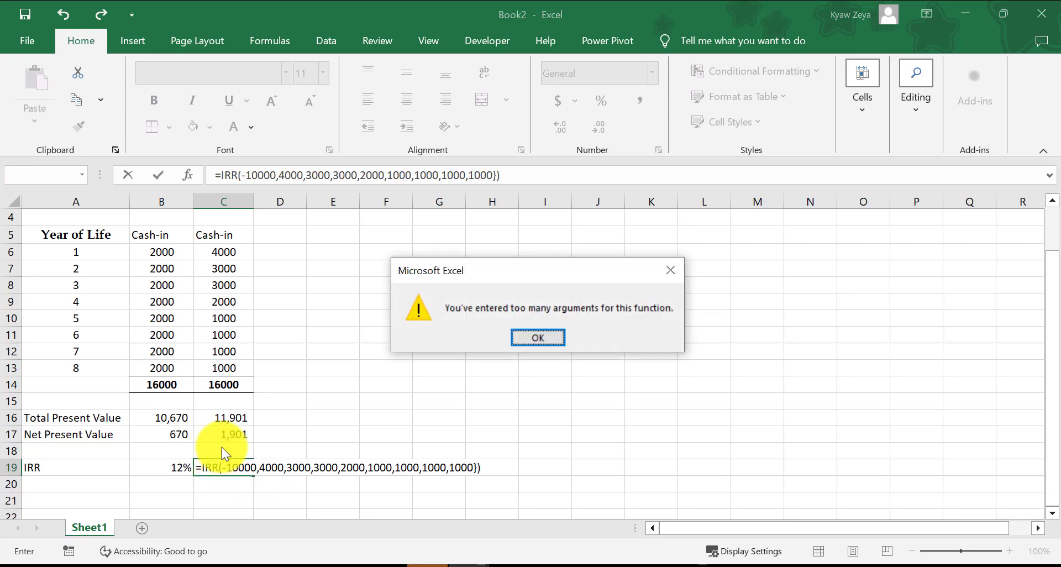
pyautogui.press('Return')
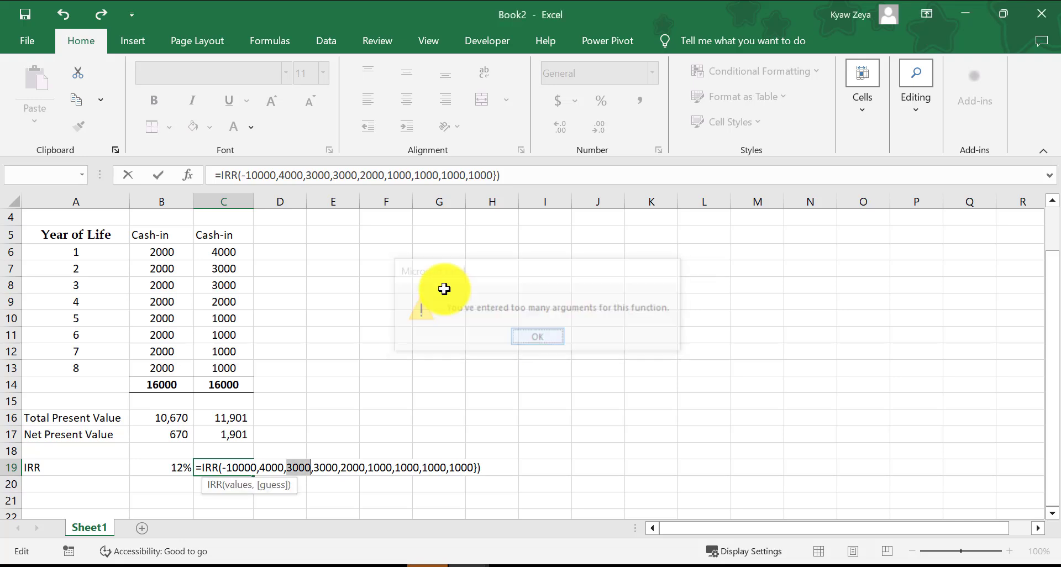
# Correct Project B's IRR formula in C19 by inserting the missing opening brace { before -10000
pyautogui.click(273, 177)
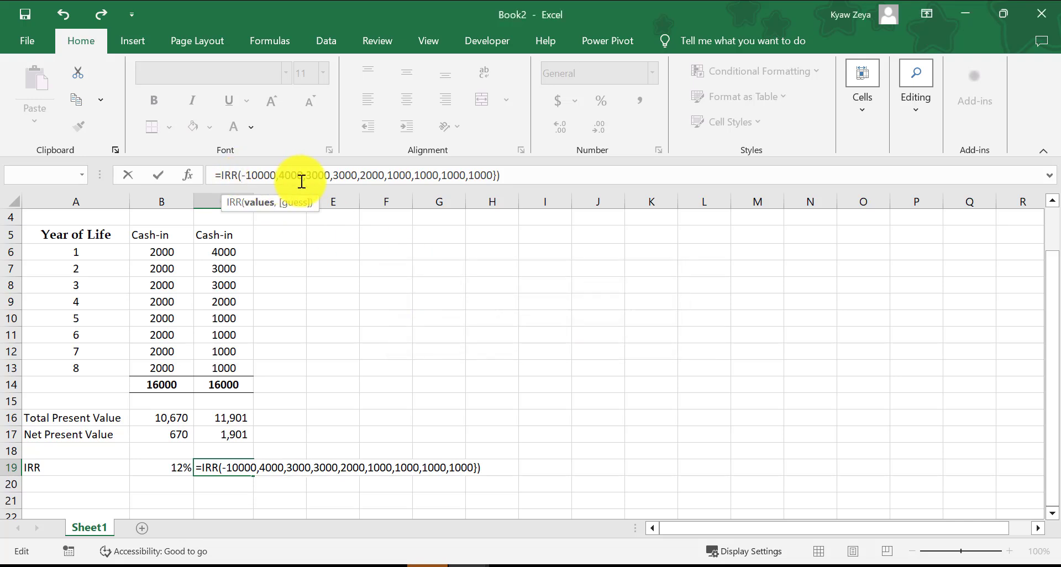
pyautogui.write('{')
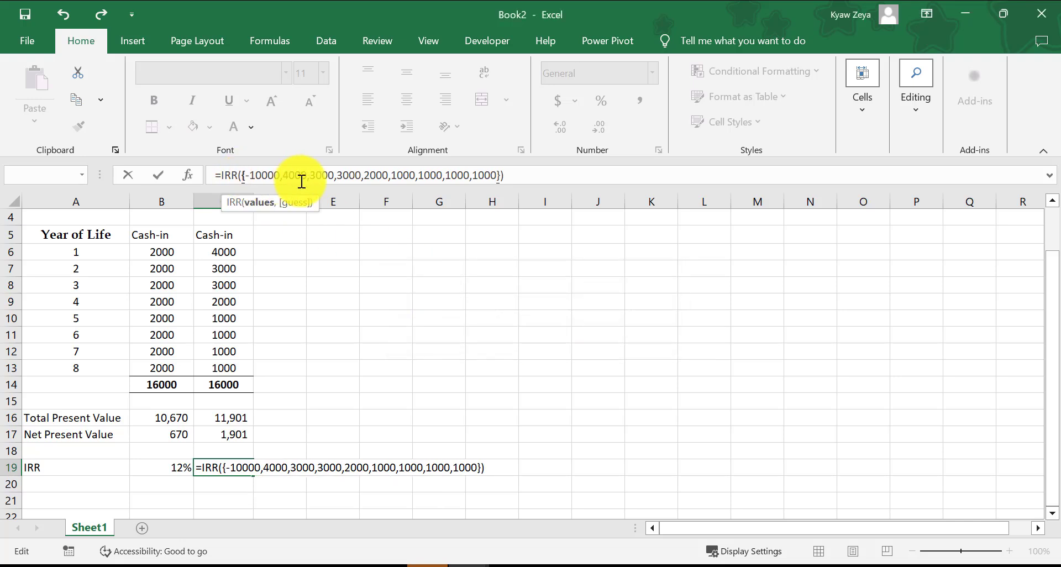
pyautogui.click(547, 175)
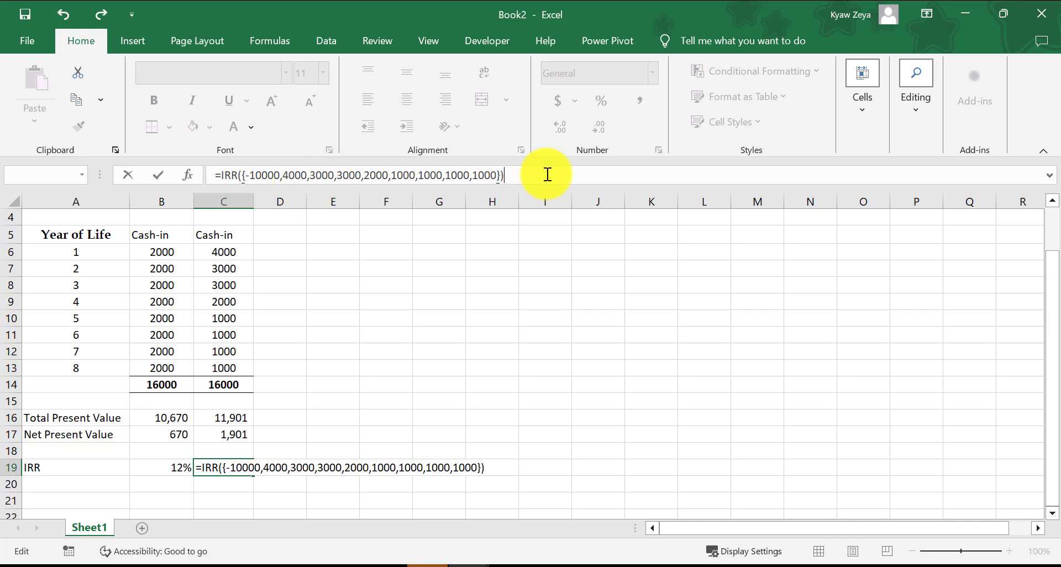
pyautogui.press('Return')
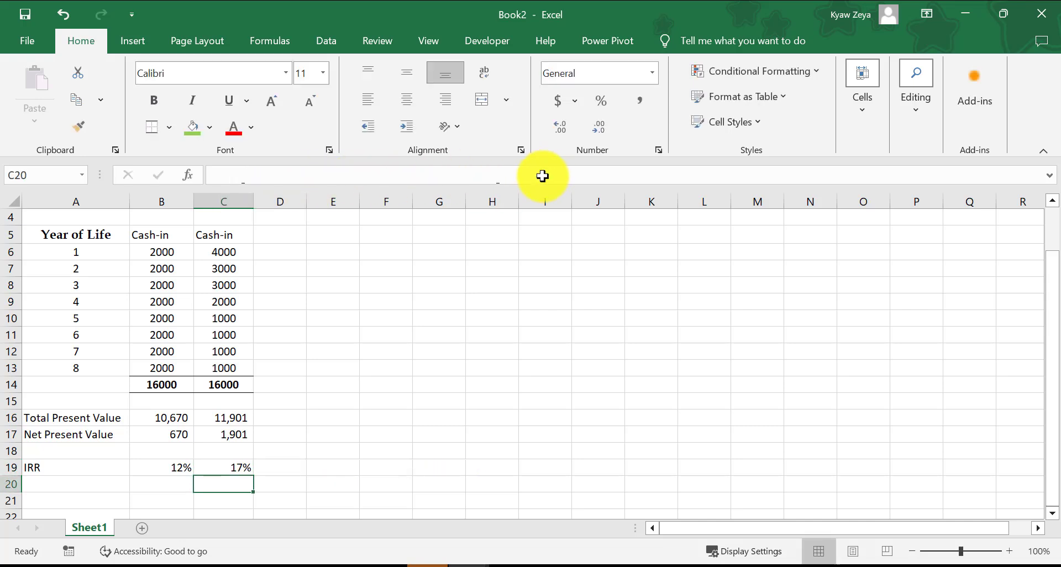
# Examine the IRR results in B19 and C19 to compare Project A with Project B
pyautogui.click(170, 469)
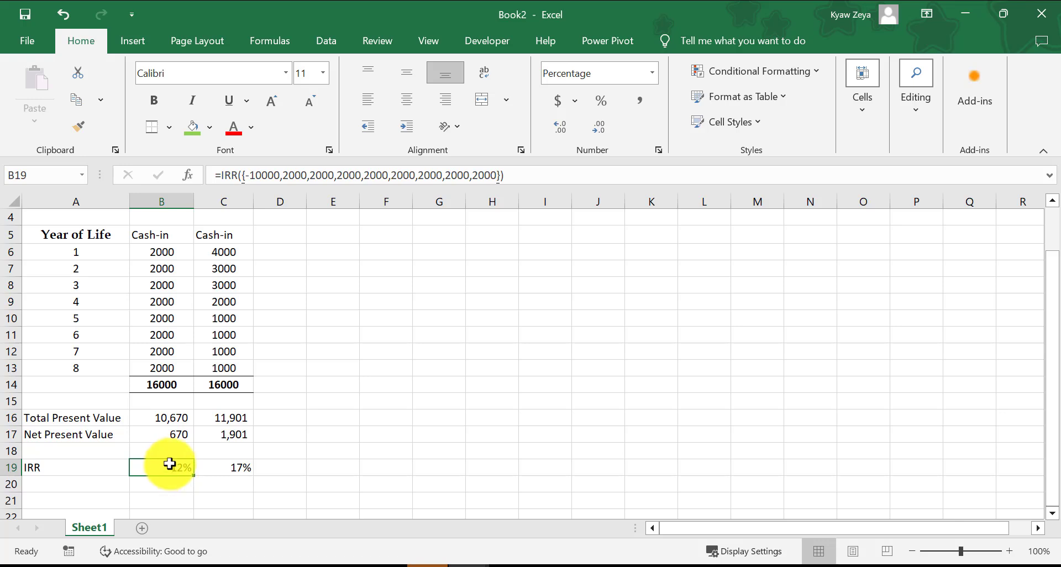
pyautogui.scroll(1, 174, 360)
pyautogui.scroll(-3, 175, 347)
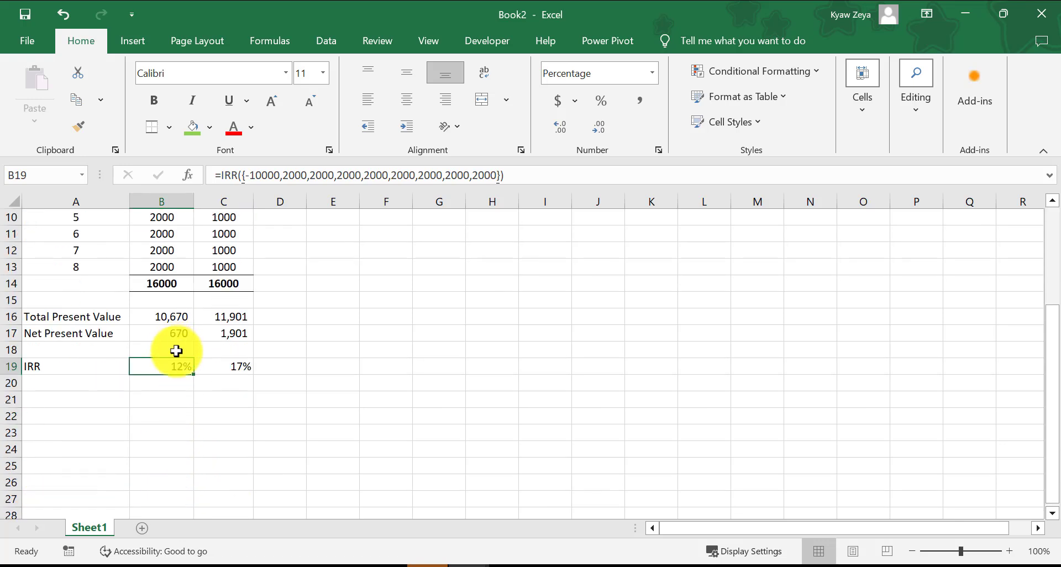
pyautogui.click(200, 418)
pyautogui.click(171, 363)
pyautogui.click(221, 368)
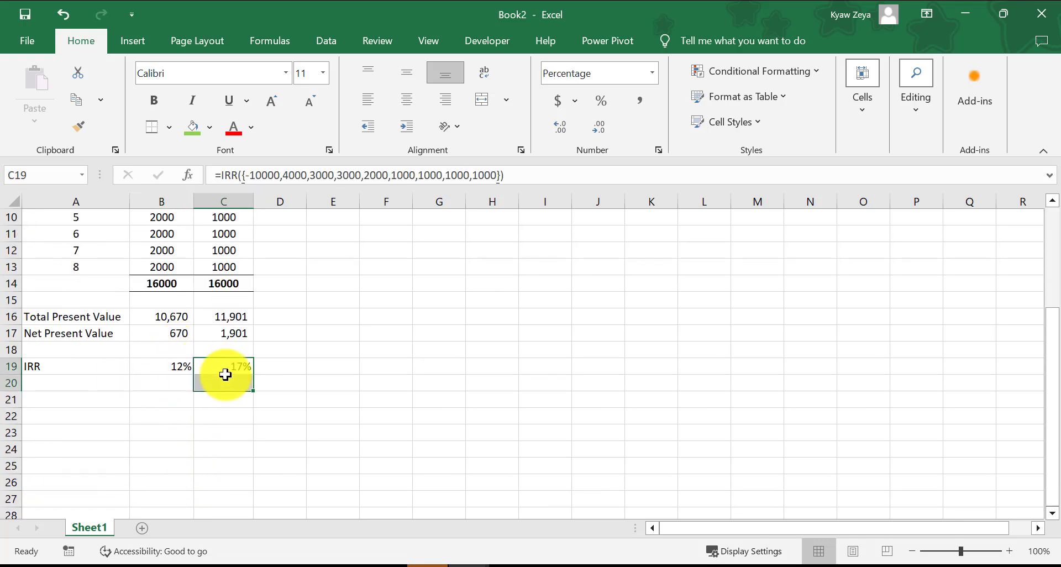
pyautogui.click(380, 382)
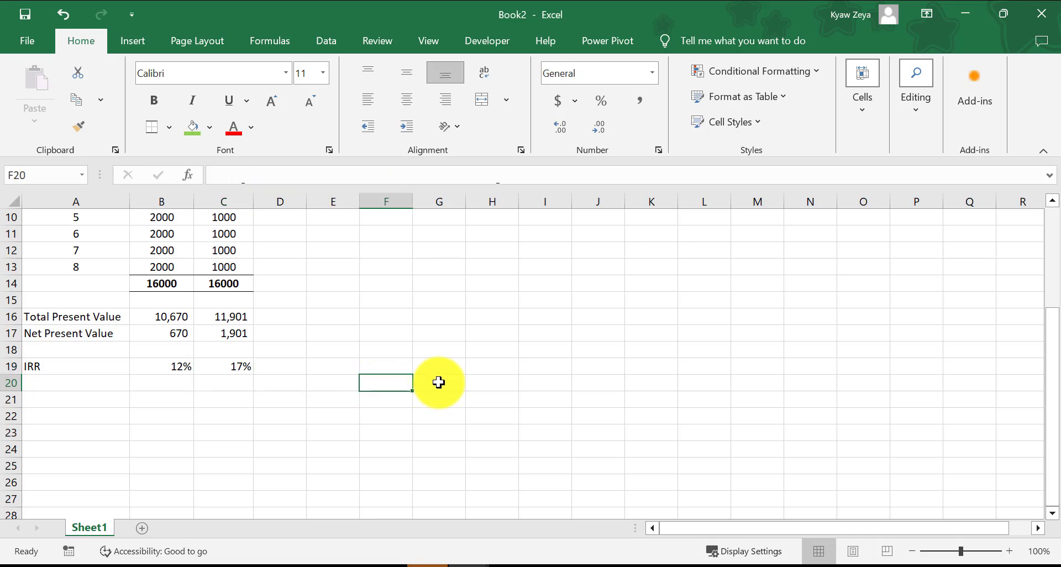
# Copy the Project A and Project B headings from B1:C1 into F1:G1
pyautogui.scroll(2, 439, 383)
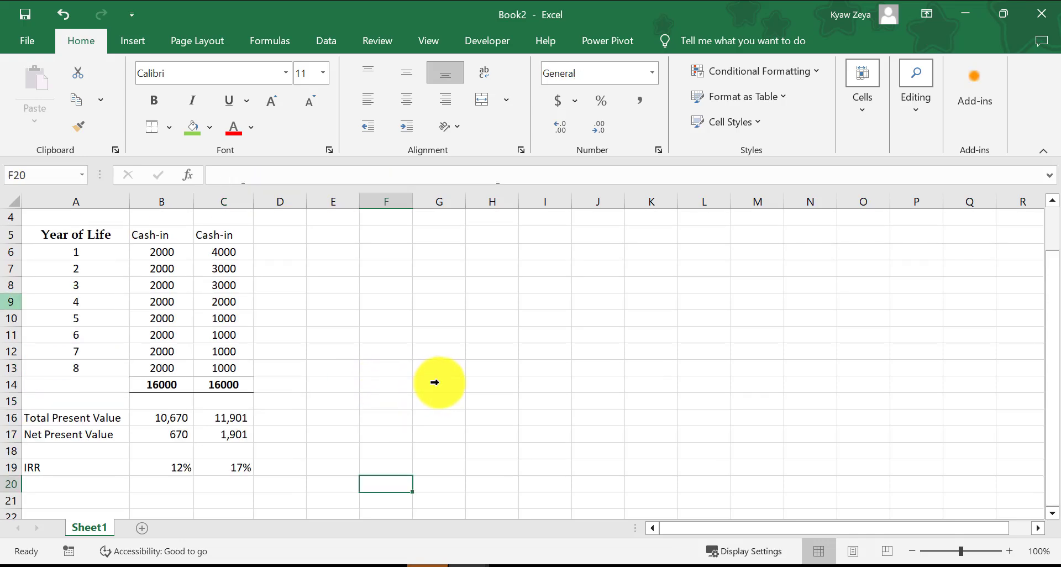
pyautogui.scroll(1, 522, 381)
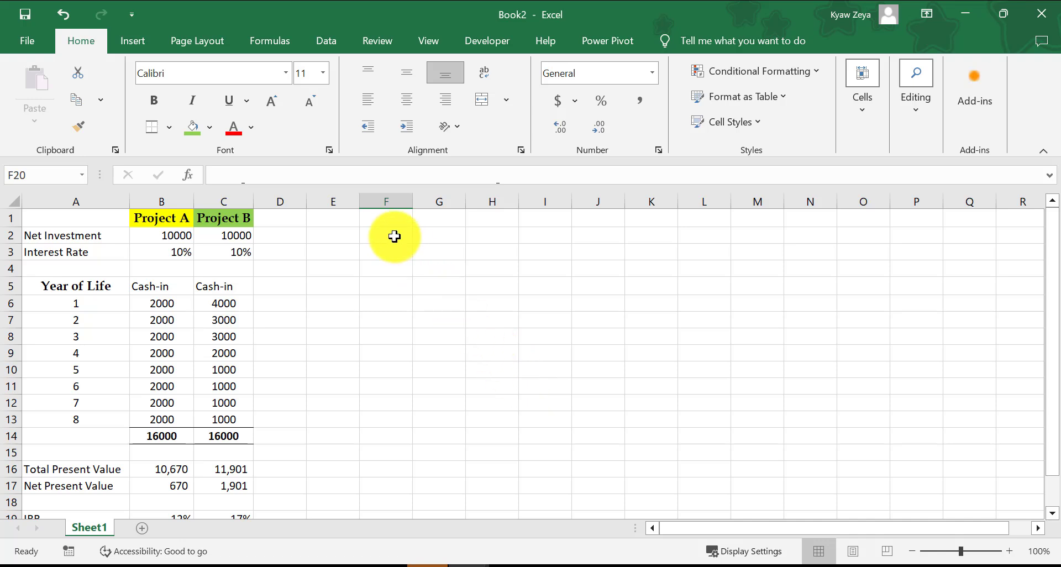
pyautogui.moveTo(178, 217); pyautogui.dragTo(223, 220)
pyautogui.hotkey('ctrl', 'c')
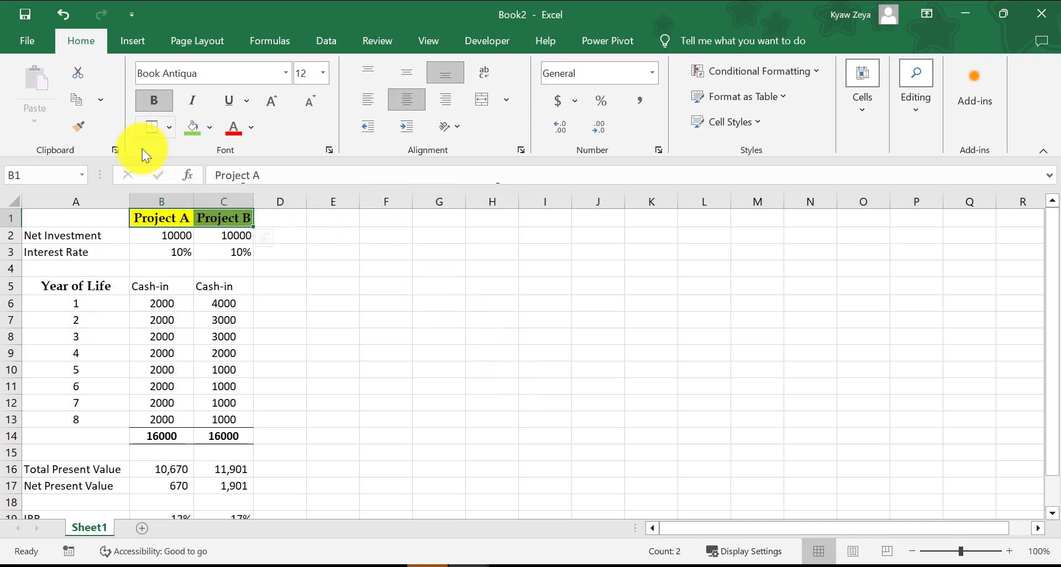
pyautogui.click(79, 98)
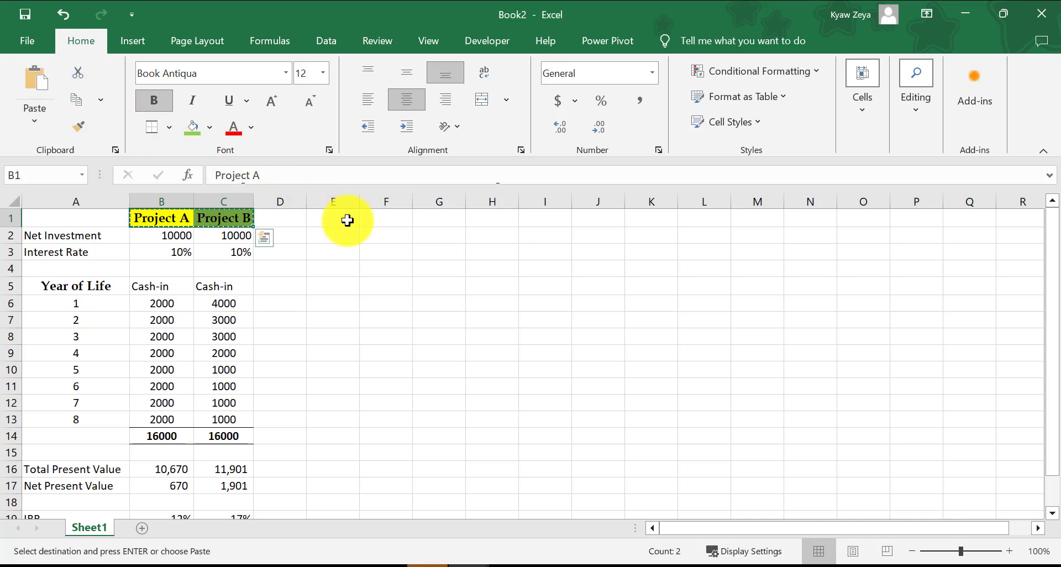
pyautogui.click(366, 216)
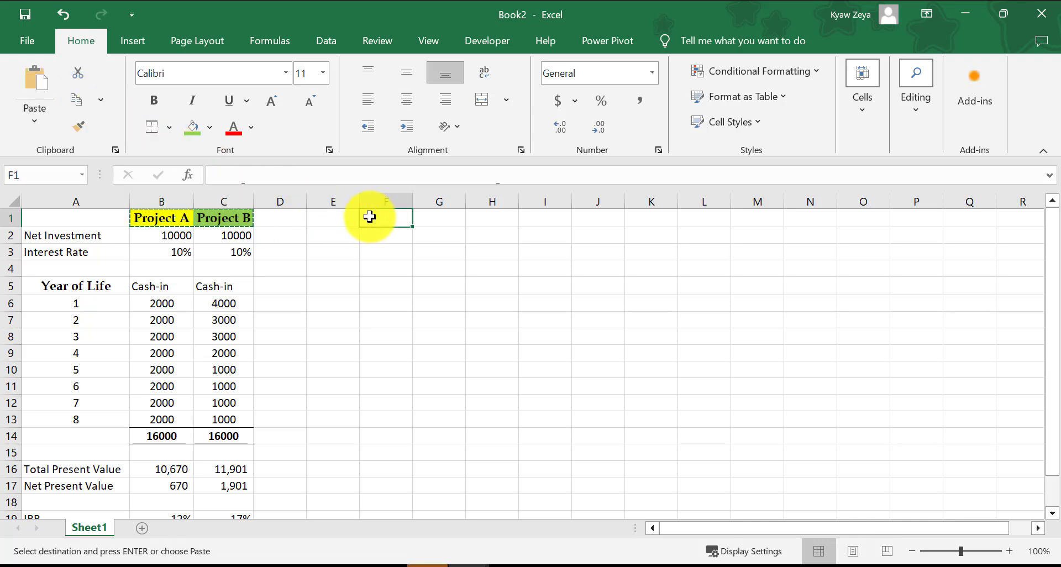
pyautogui.click(35, 81)
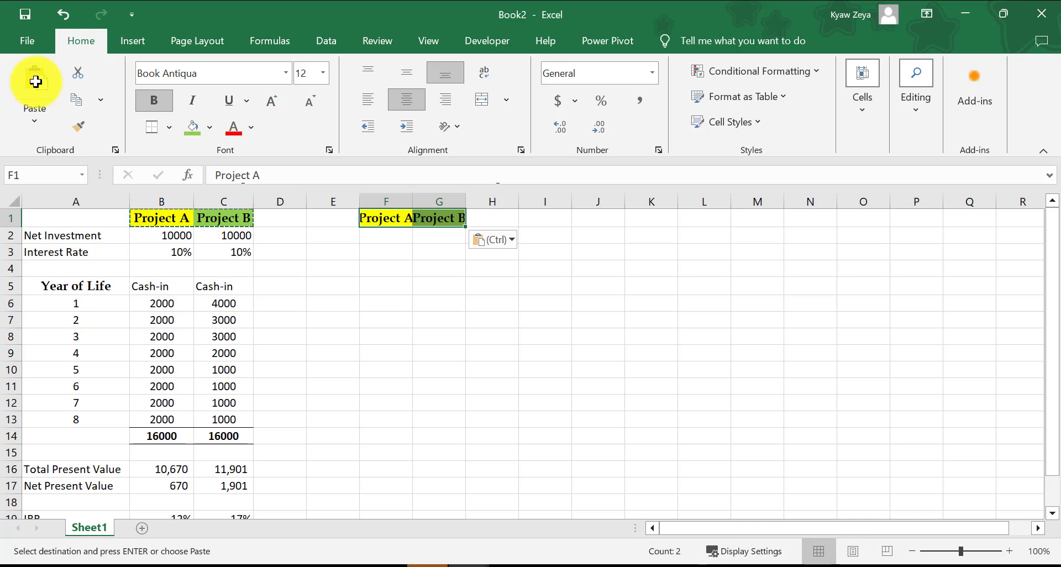
# Copy both projects' net investment amounts from B2:C2 into F2:G2 and end the copy mode
pyautogui.moveTo(163, 234); pyautogui.dragTo(230, 235)
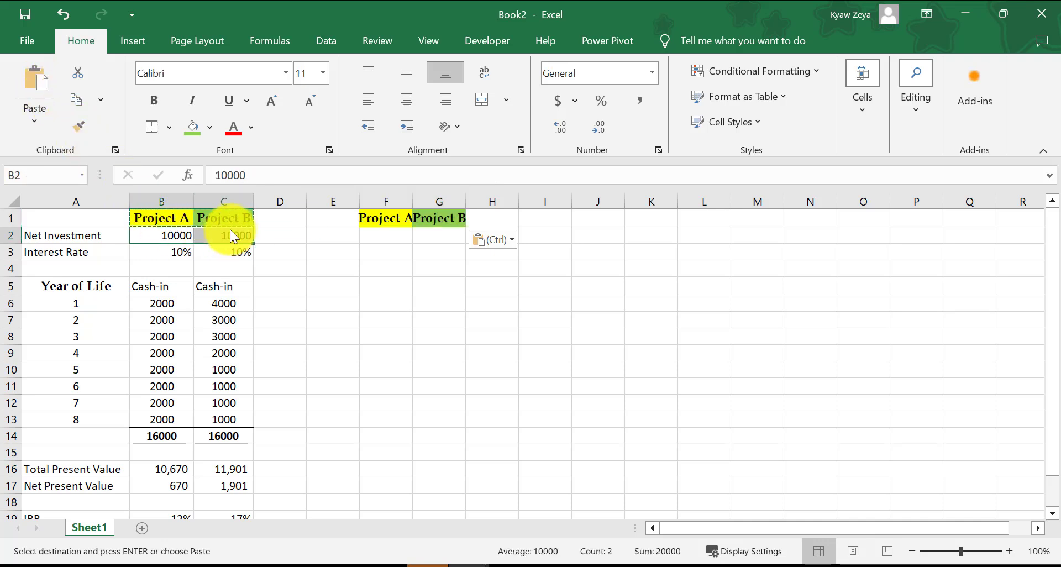
pyautogui.click(76, 101)
pyautogui.click(378, 238)
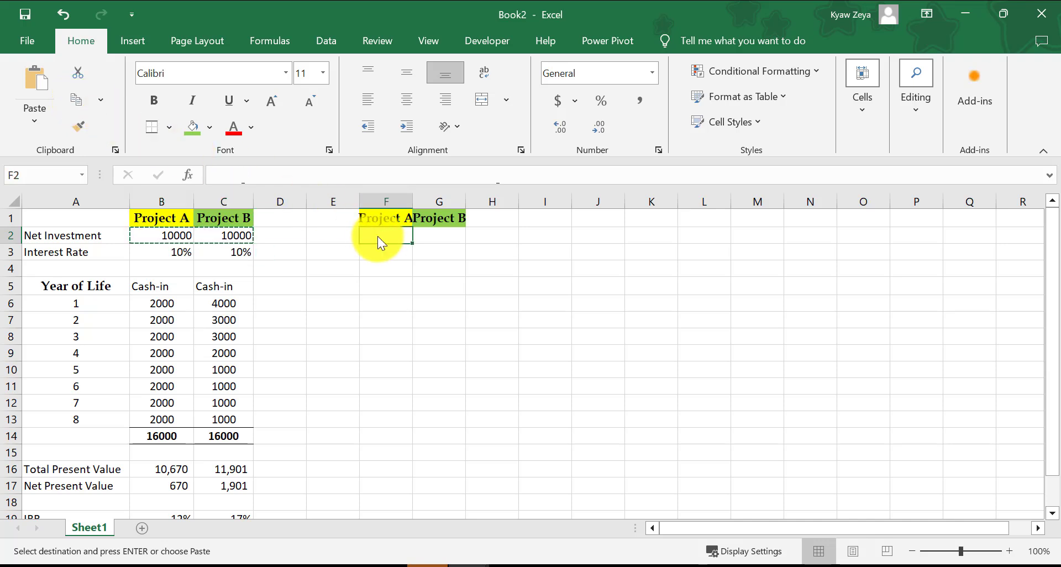
pyautogui.click(39, 83)
pyautogui.click(407, 268)
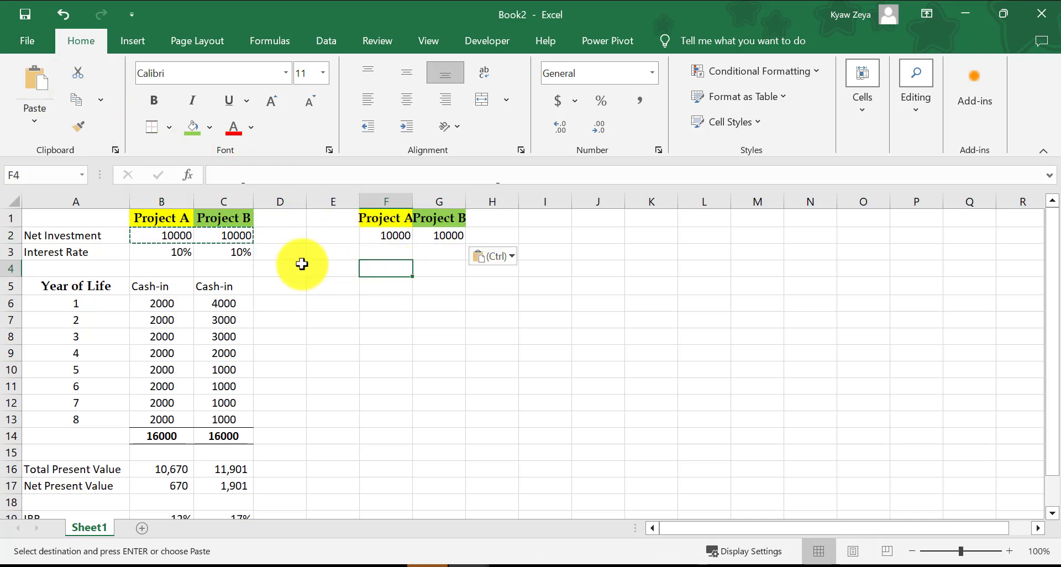
pyautogui.click(316, 279)
pyautogui.press('Escape')
# Copy the interest rates and yearly cash-in values from B3:C13 into the second table at F3:G13
pyautogui.moveTo(165, 252); pyautogui.dragTo(222, 420)
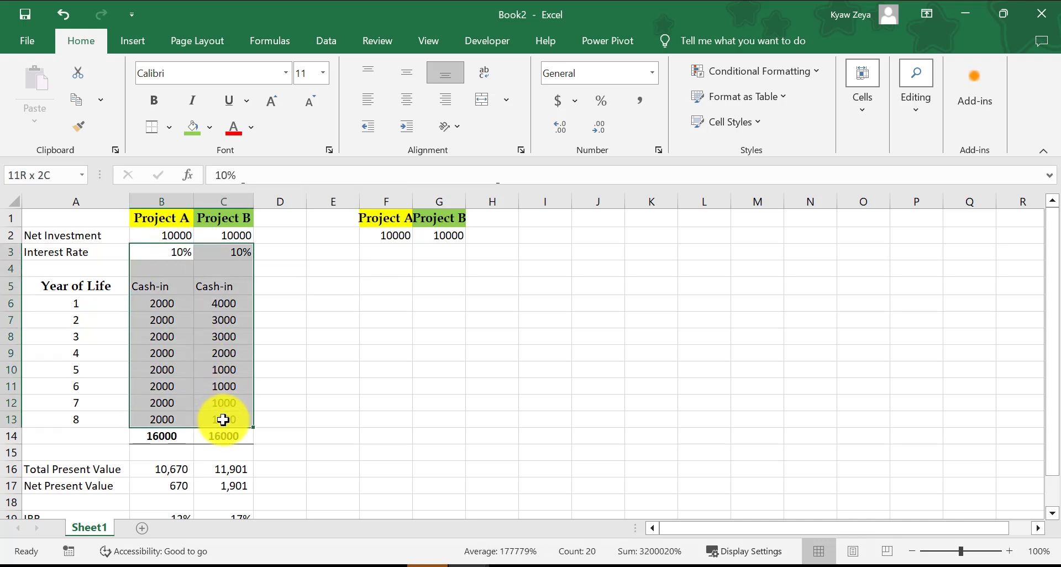
pyautogui.click(78, 93)
pyautogui.click(375, 248)
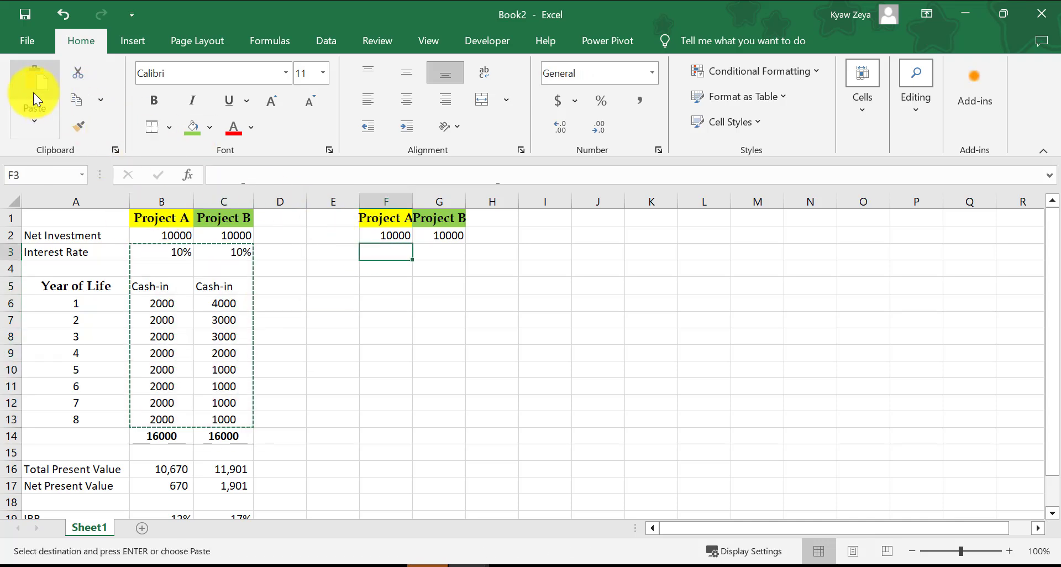
pyautogui.click(33, 91)
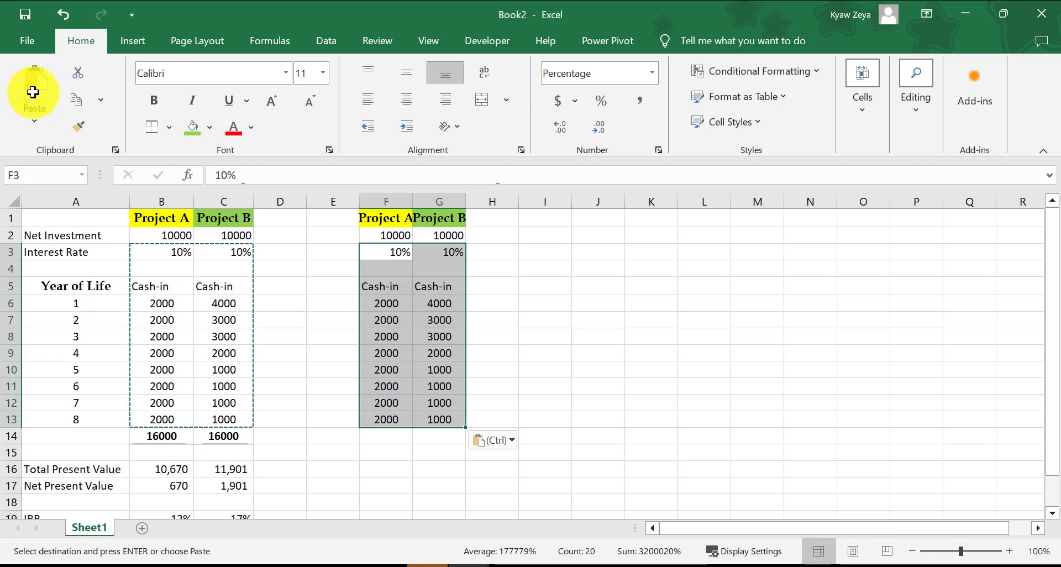
pyautogui.scroll(-1, 42, 101)
pyautogui.click(388, 423)
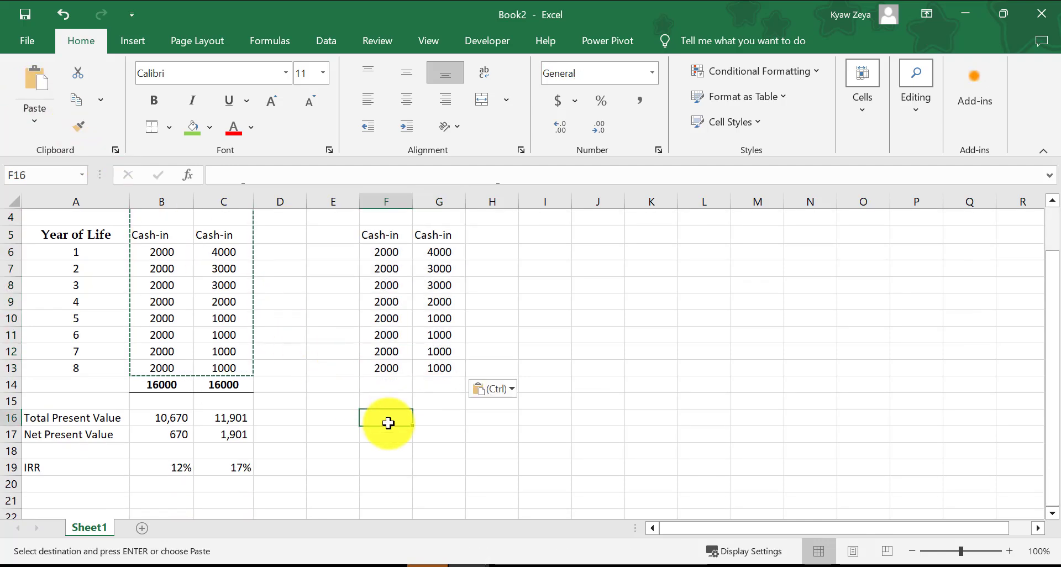
pyautogui.click(176, 418)
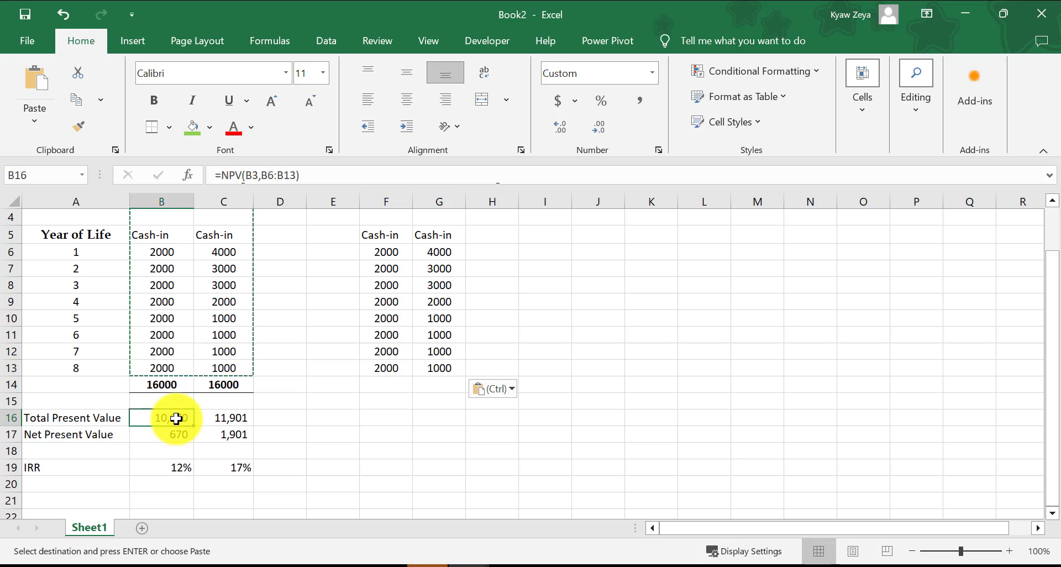
pyautogui.click(386, 418)
pyautogui.scroll(1, 385, 421)
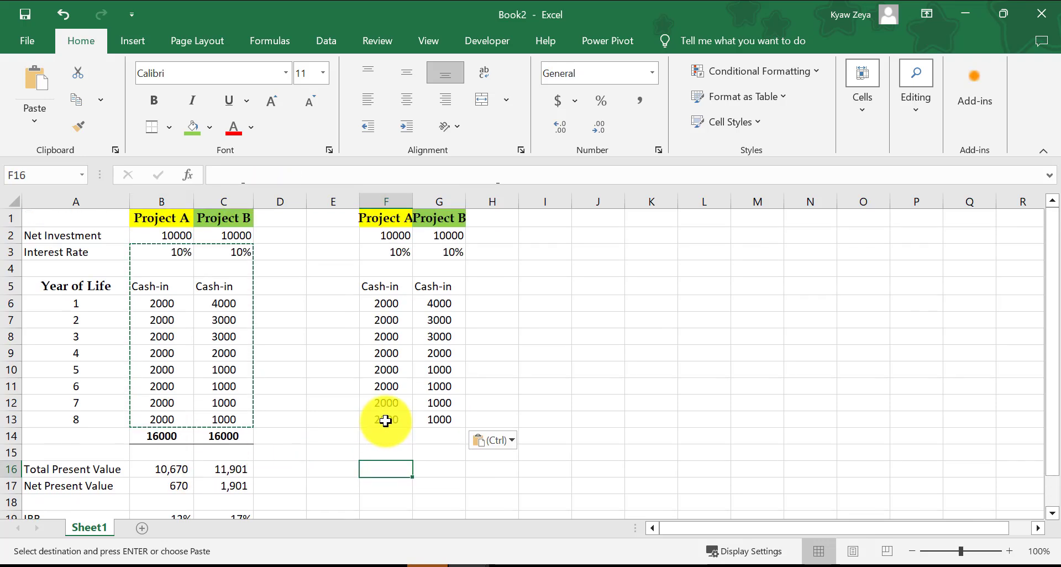
# Replace Project A's interest rate in F3 with a copy of its IRR formula from B19
pyautogui.scroll(-1, 331, 434)
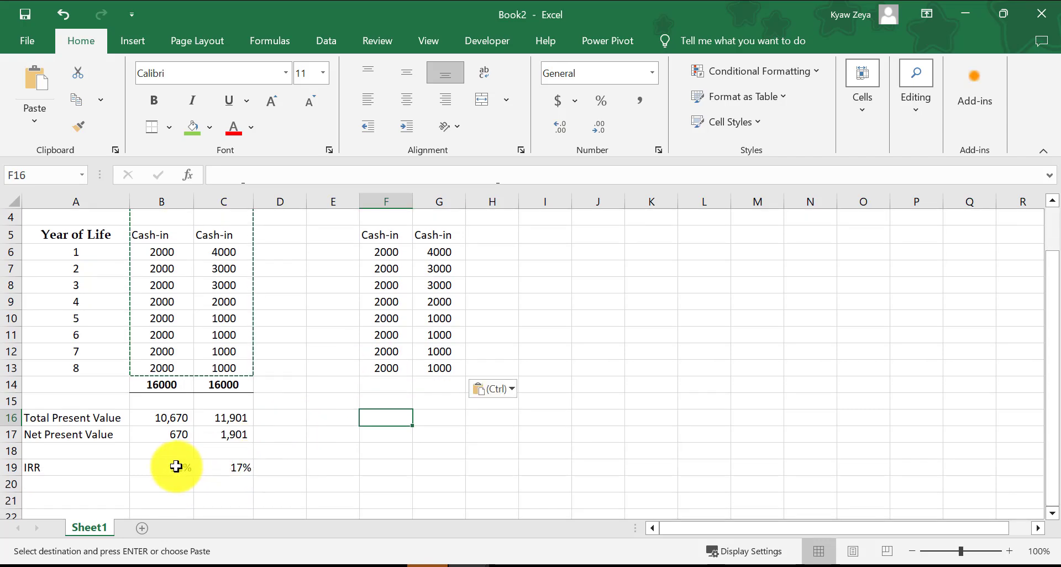
pyautogui.click(176, 466)
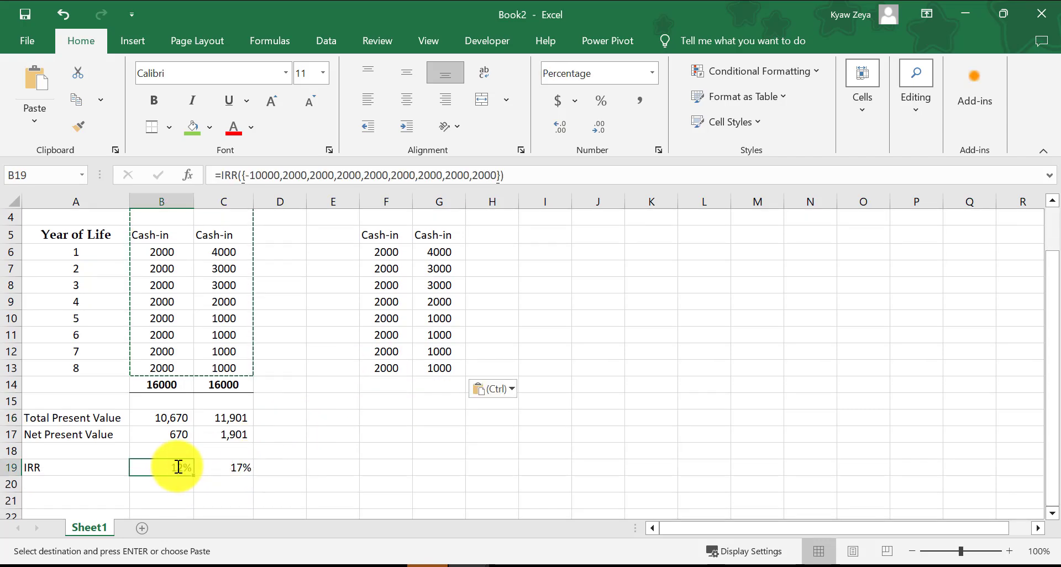
pyautogui.click(76, 100)
pyautogui.scroll(1, 212, 166)
pyautogui.click(388, 251)
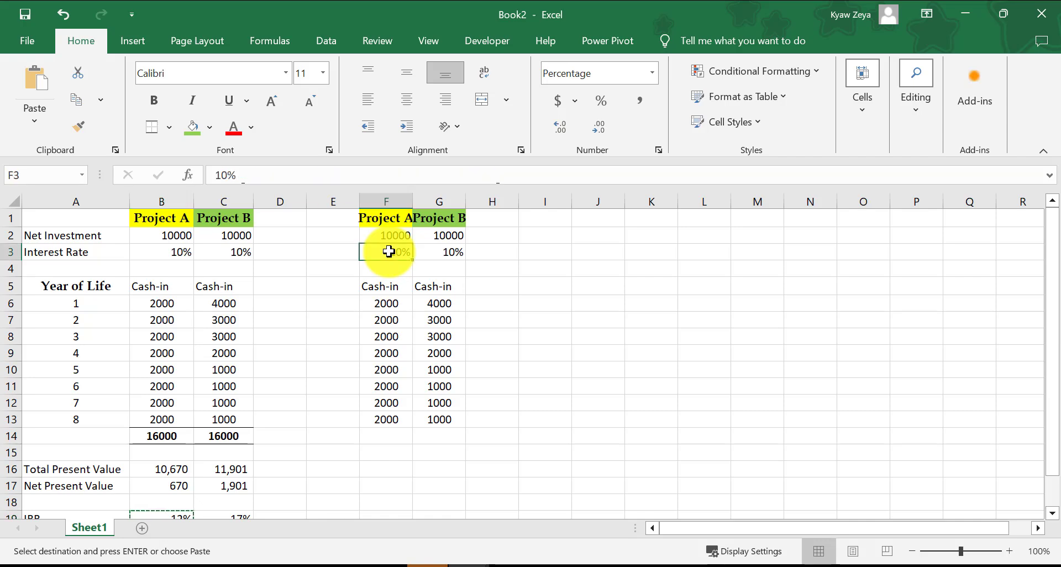
pyautogui.click(30, 94)
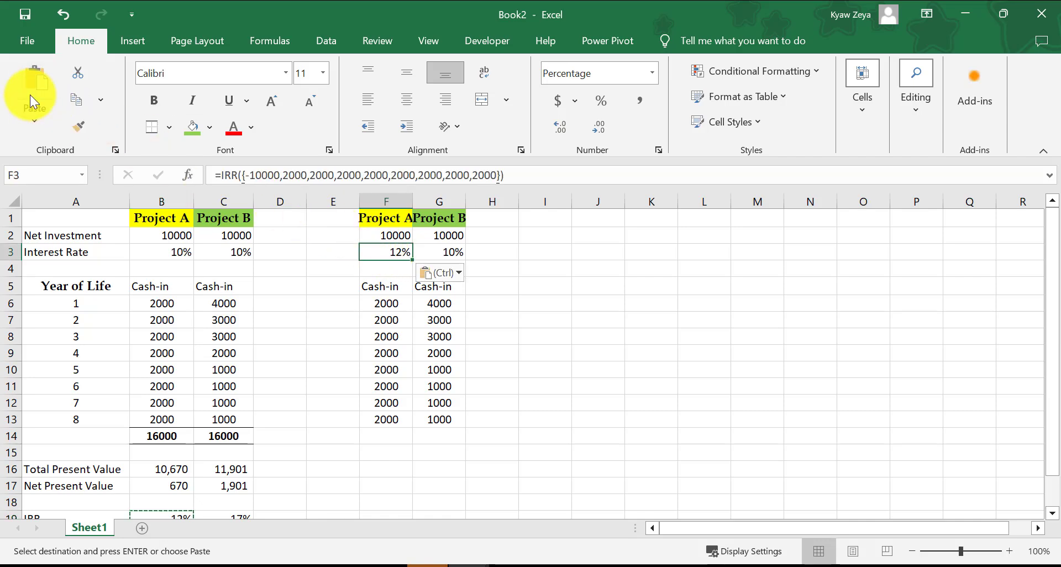
# Replace Project B's interest rate in G3 with a copy of its IRR formula from C19
pyautogui.scroll(-2, 169, 315)
pyautogui.click(233, 414)
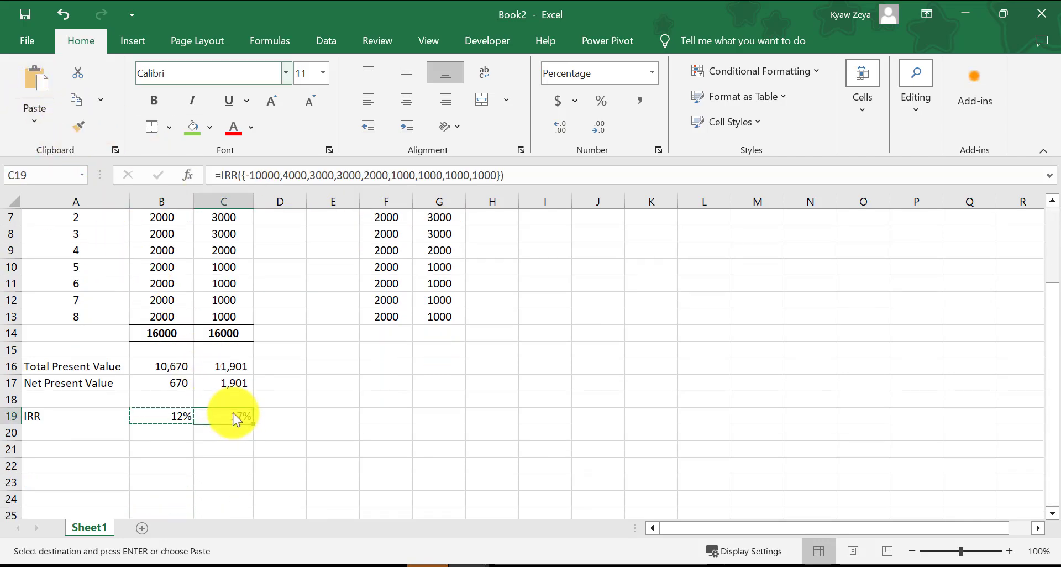
pyautogui.click(77, 98)
pyautogui.scroll(2, 277, 332)
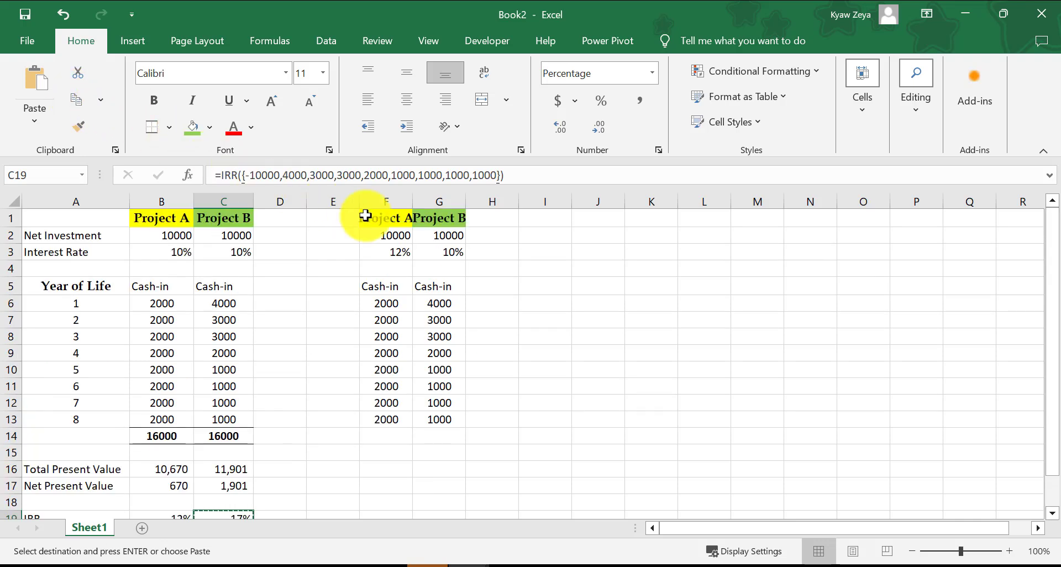
pyautogui.click(434, 250)
pyautogui.click(40, 88)
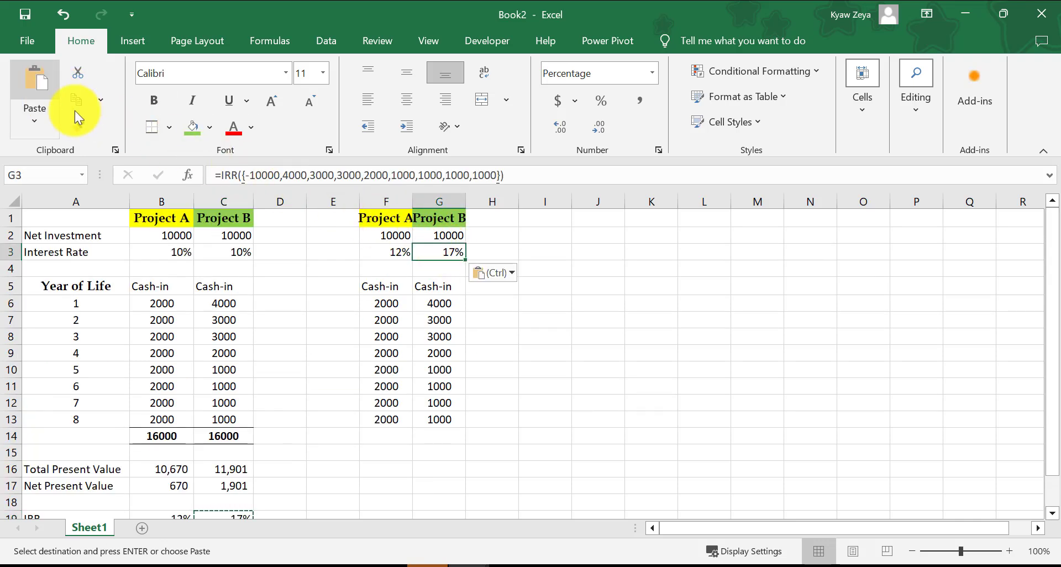
pyautogui.click(602, 386)
pyautogui.click(665, 418)
# Copy the total present value formula from B16 into F16 and G16 of the second table
pyautogui.click(386, 454)
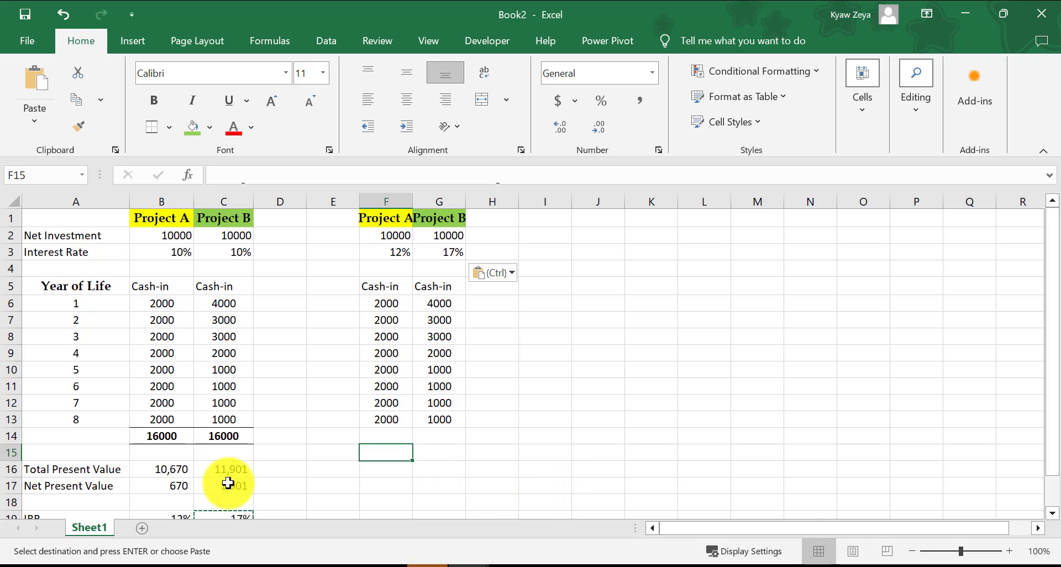
pyautogui.scroll(-1, 351, 480)
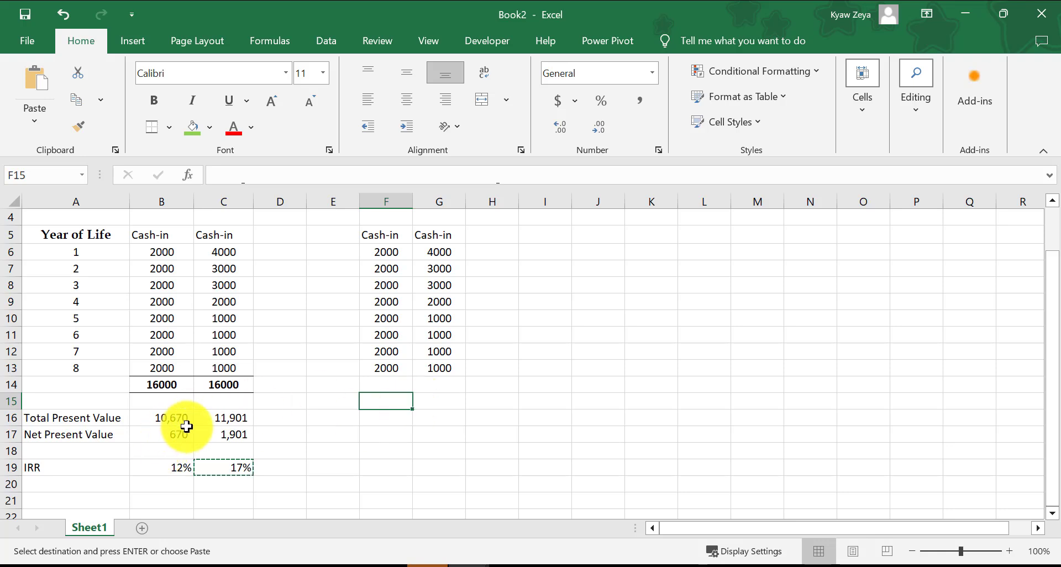
pyautogui.click(162, 418)
pyautogui.click(76, 99)
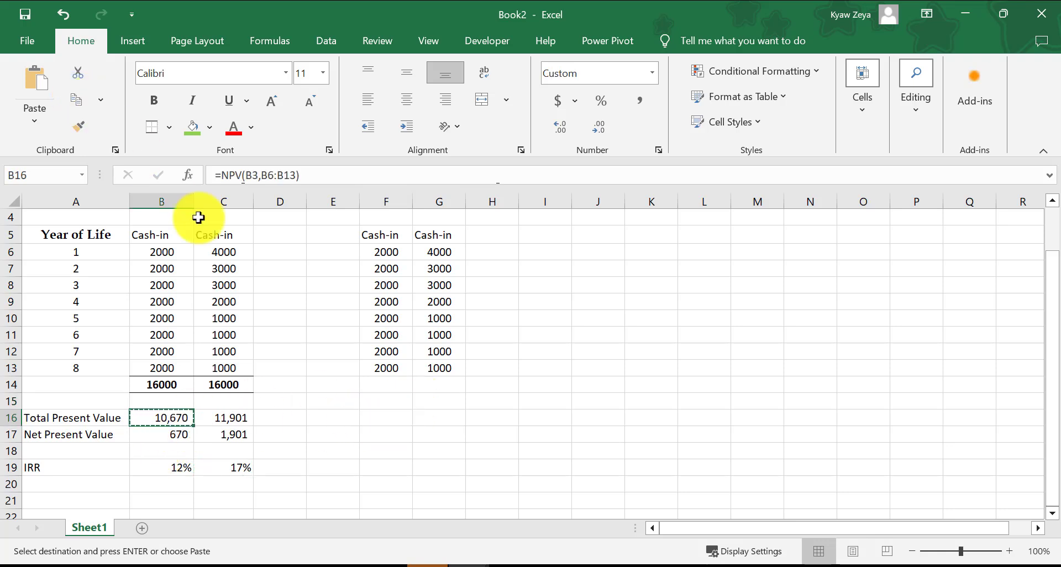
pyautogui.click(396, 418)
pyautogui.click(43, 96)
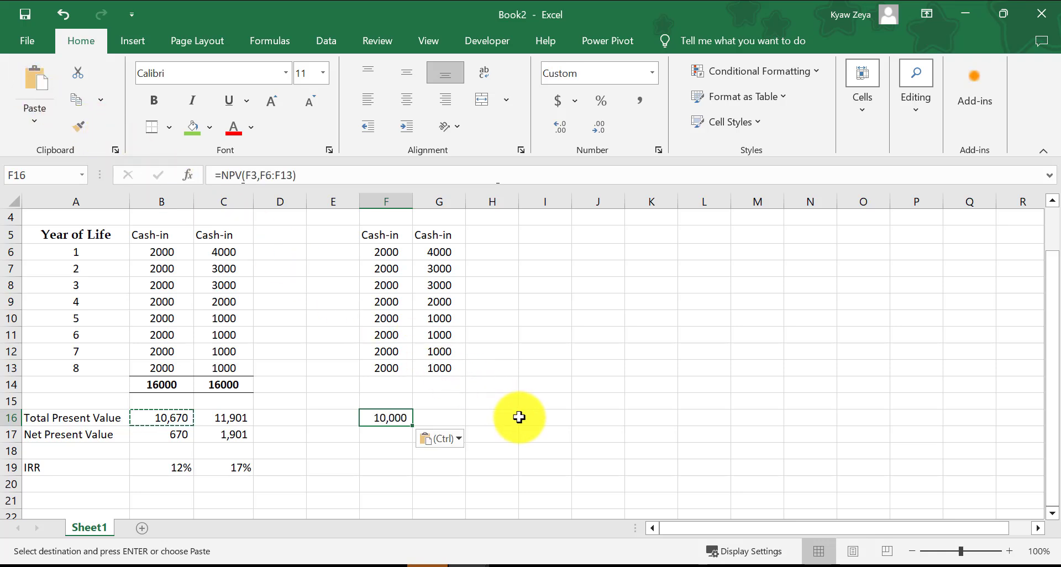
pyautogui.click(433, 418)
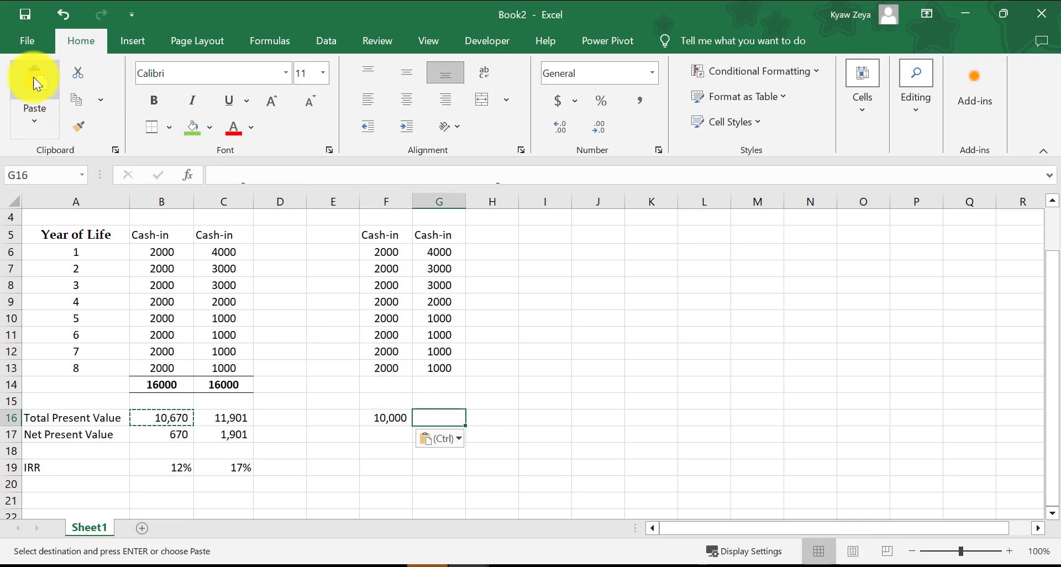
pyautogui.click(35, 82)
pyautogui.click(624, 355)
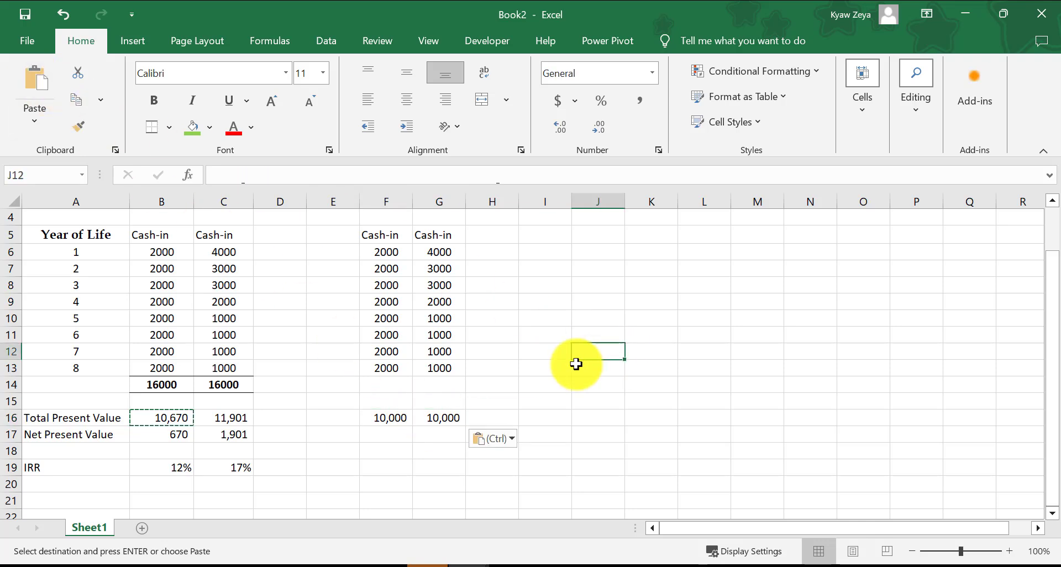
# Copy the net present value formula from B17 into F17 and G17 of the second table
pyautogui.click(178, 435)
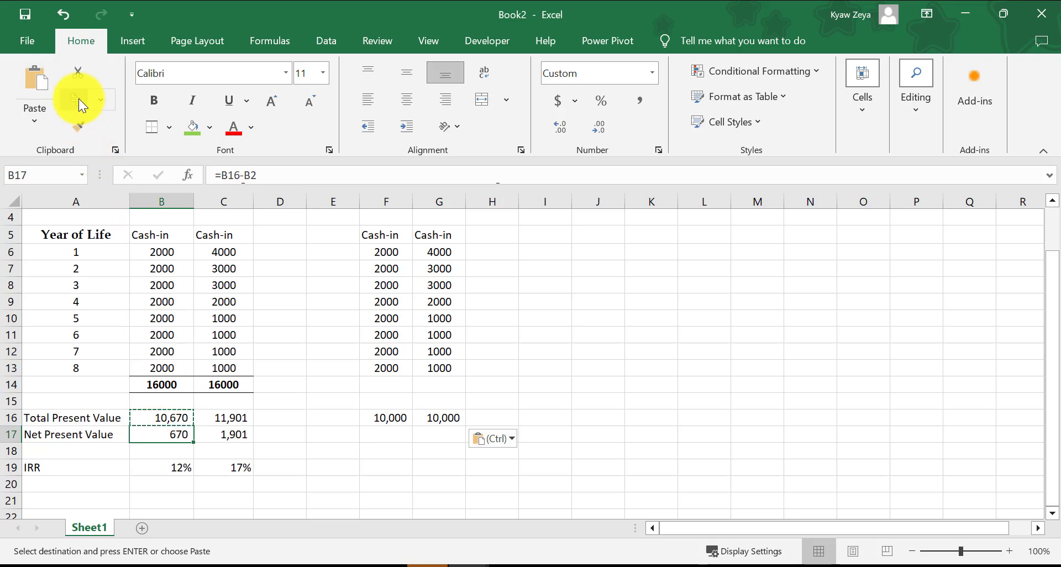
pyautogui.hotkey('ctrl', 'c')
pyautogui.click(394, 435)
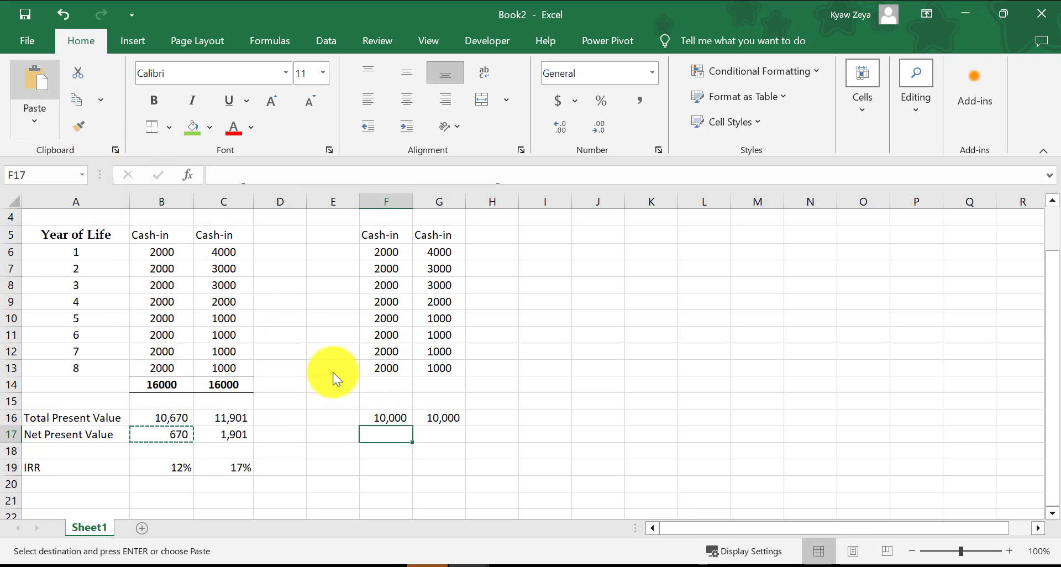
pyautogui.click(36, 82)
pyautogui.click(442, 435)
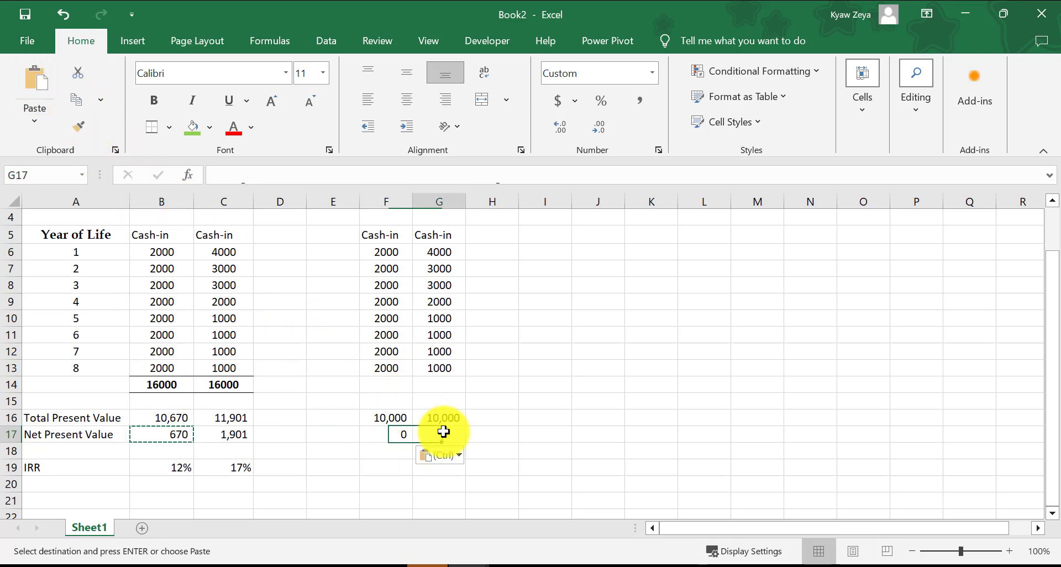
pyautogui.click(38, 85)
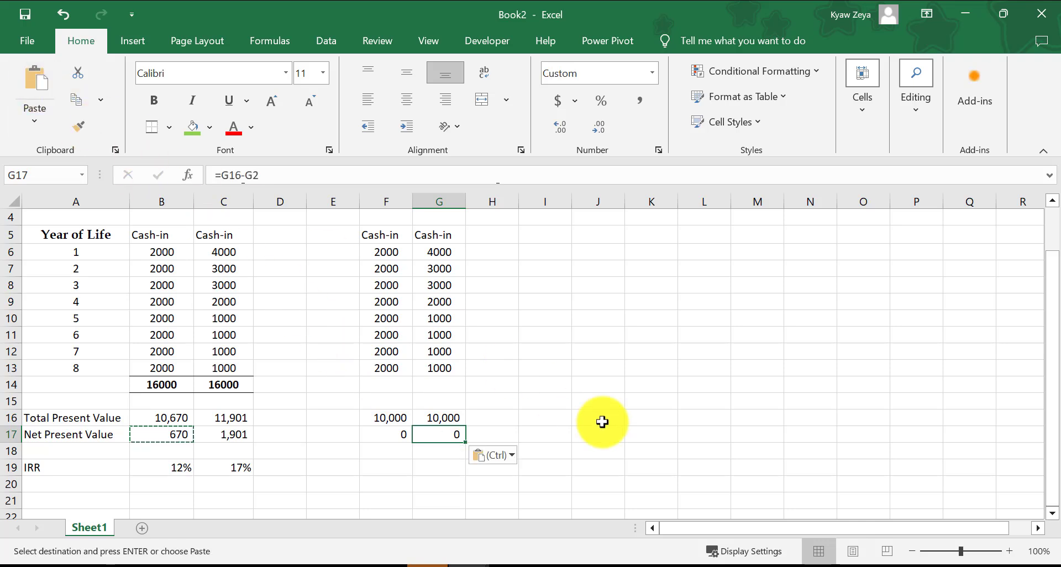
pyautogui.click(601, 434)
# Examine the references of the net present value formula in F17 and compare both tables' results with the IRR in C19
pyautogui.doubleClick(390, 435)
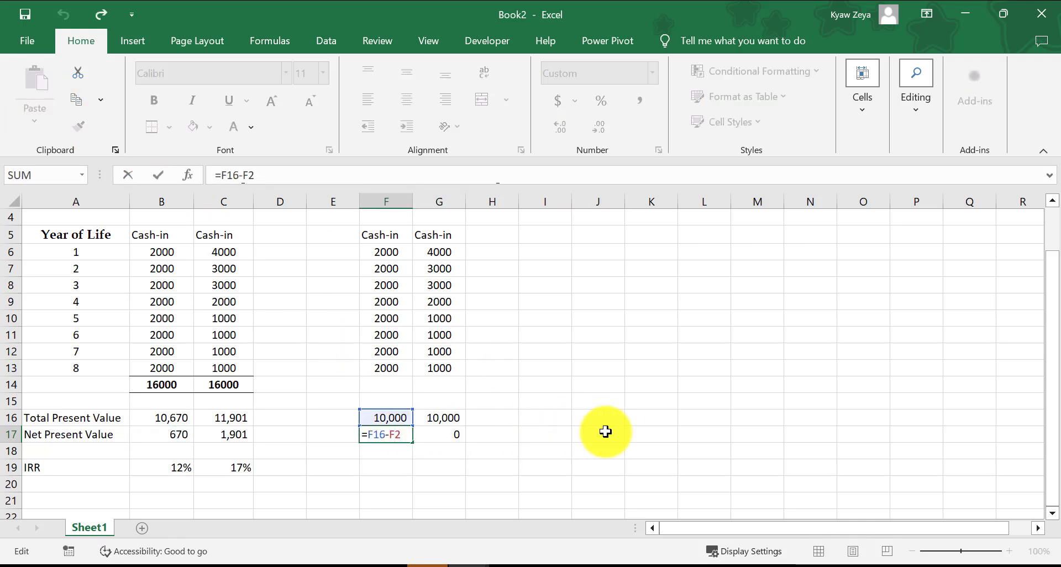
pyautogui.scroll(1, 606, 431)
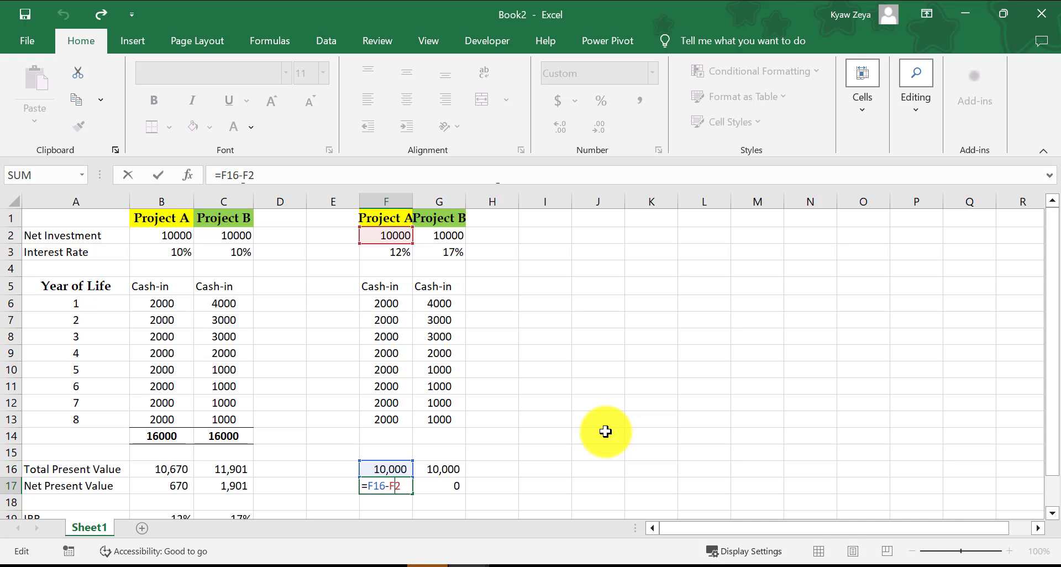
pyautogui.hotkey('ctrl', 'Return')
pyautogui.scroll(-2, 606, 432)
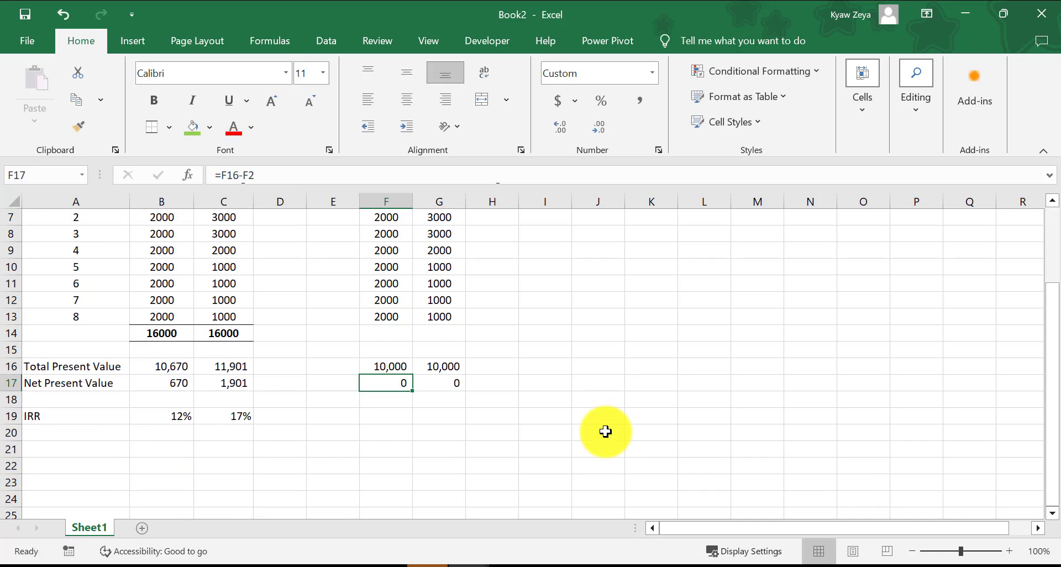
pyautogui.click(223, 418)
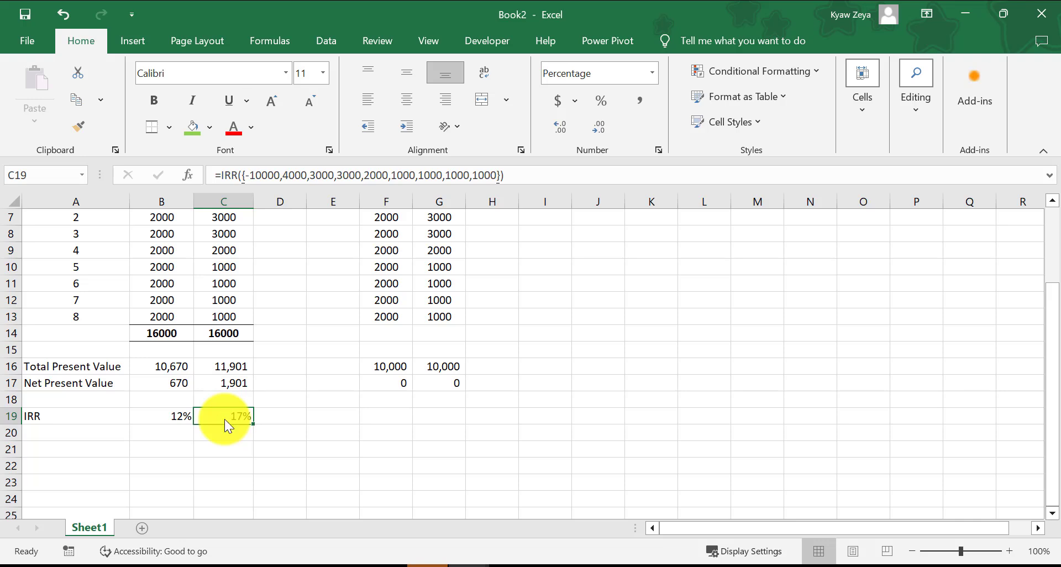
pyautogui.scroll(-1, 568, 315)
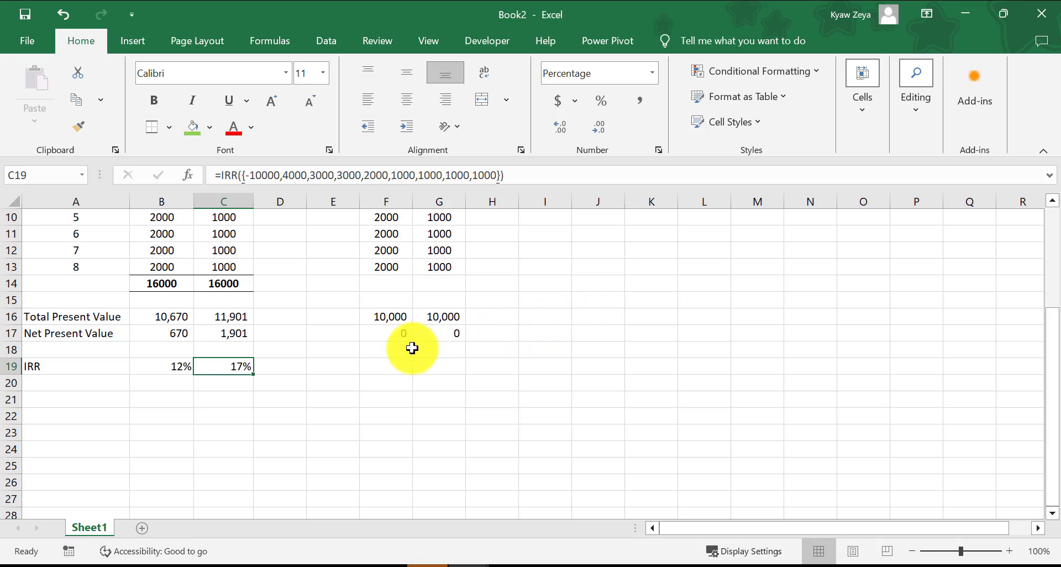
pyautogui.scroll(3, 934, 500)
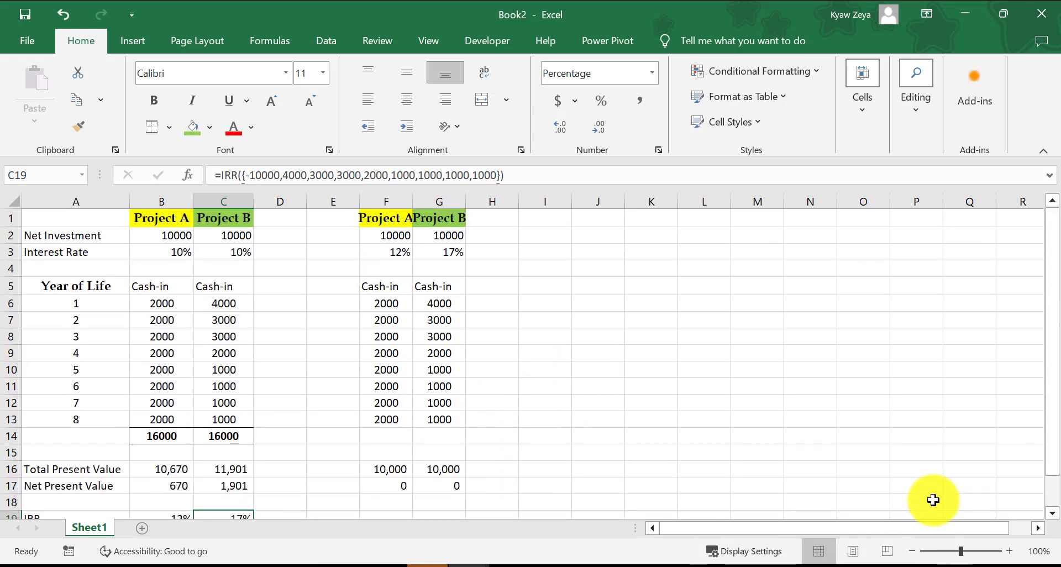